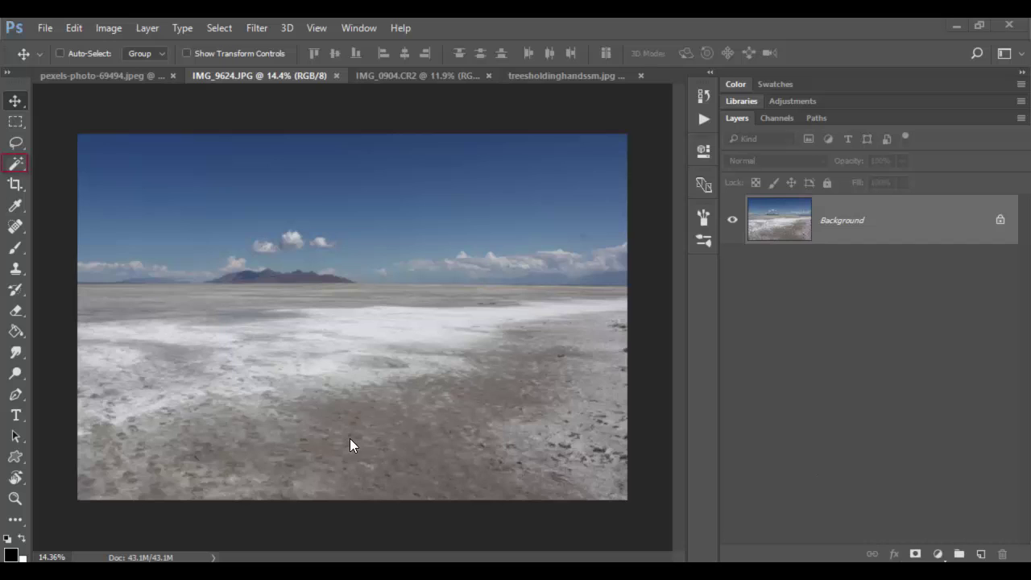
Show the alternative selection tools grouped under the Magic Wand slot in the toolbar.
click(17, 167)
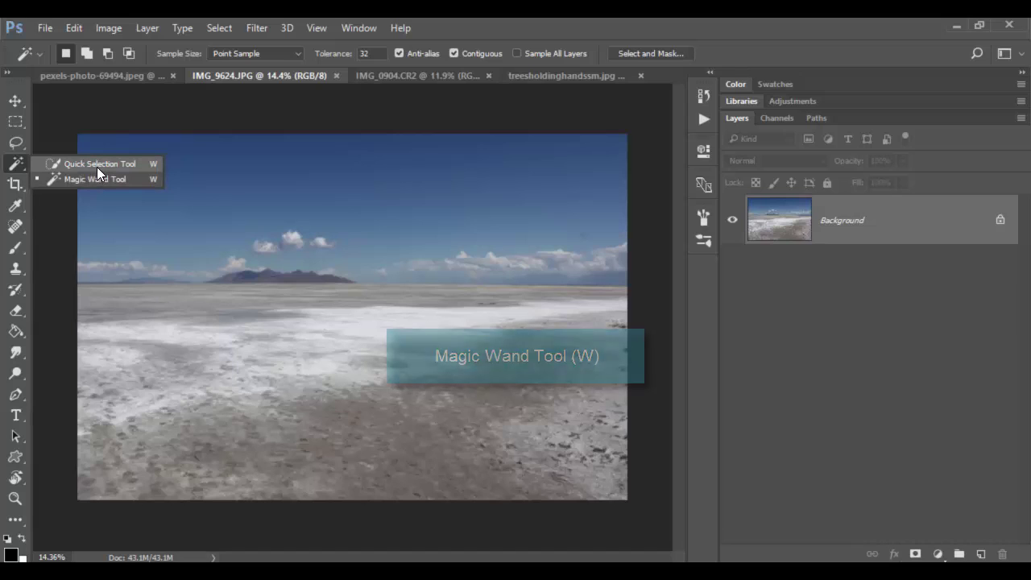
click(97, 164)
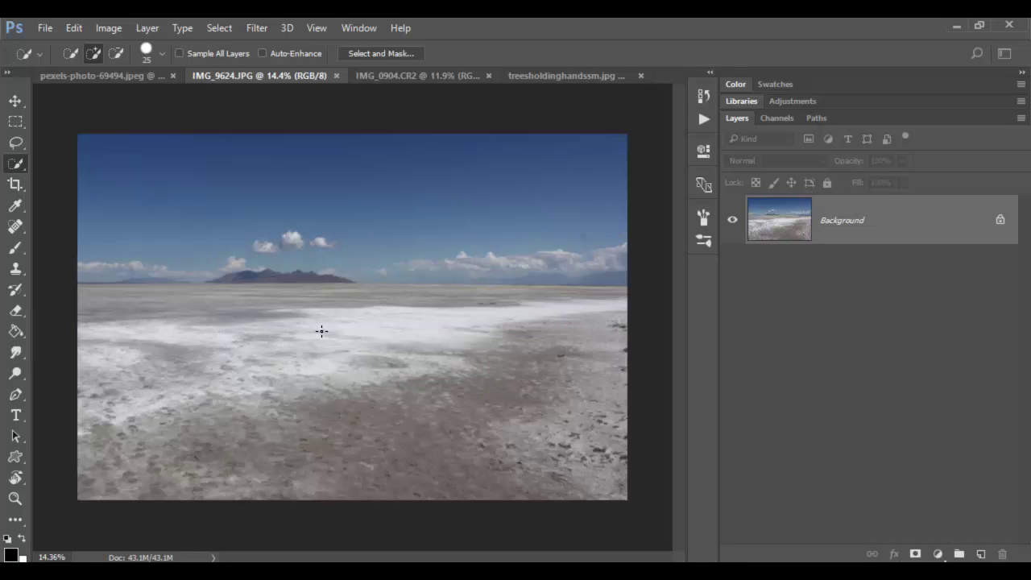
mouse_move(352, 317)
mouse_down()
mouse_move(275, 287)
mouse_move(234, 285)
mouse_move(129, 409)
mouse_up()
mouse_move(402, 427)
mouse_down()
mouse_move(603, 398)
mouse_move(616, 361)
mouse_up()
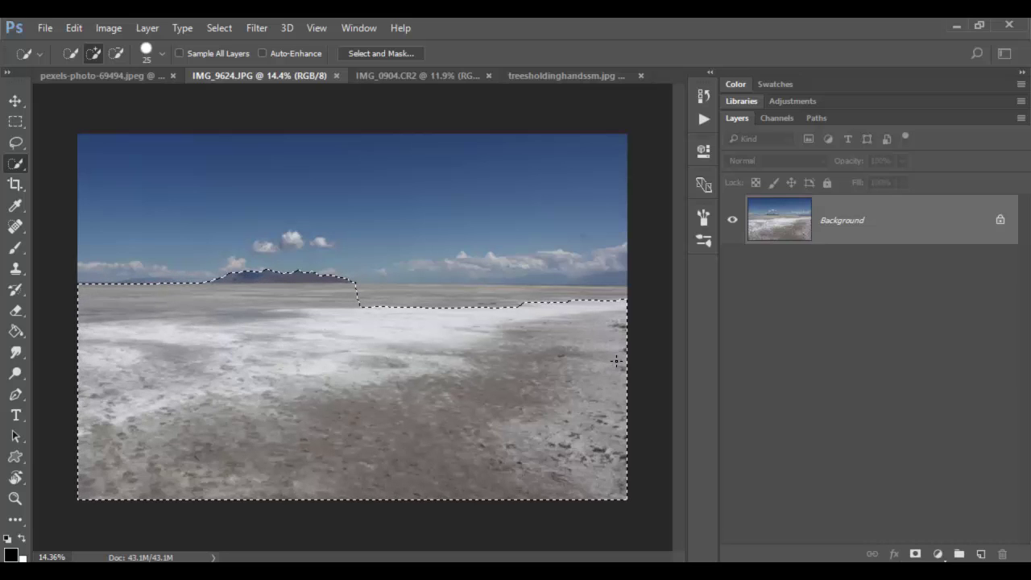
mouse_move(613, 311)
mouse_down()
mouse_move(588, 292)
mouse_move(452, 300)
mouse_move(447, 312)
mouse_move(151, 392)
mouse_up()
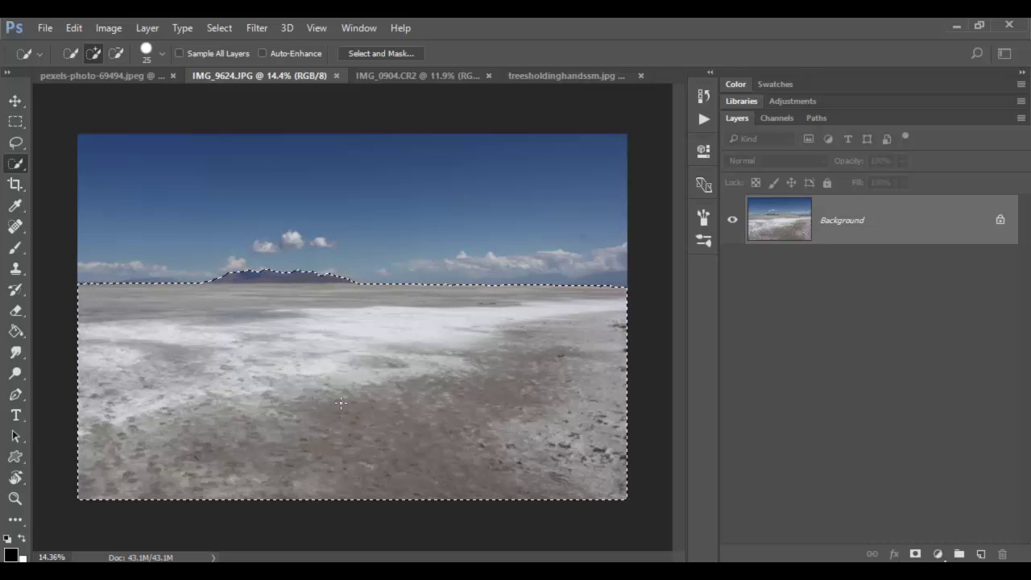
key(ctrl+d)
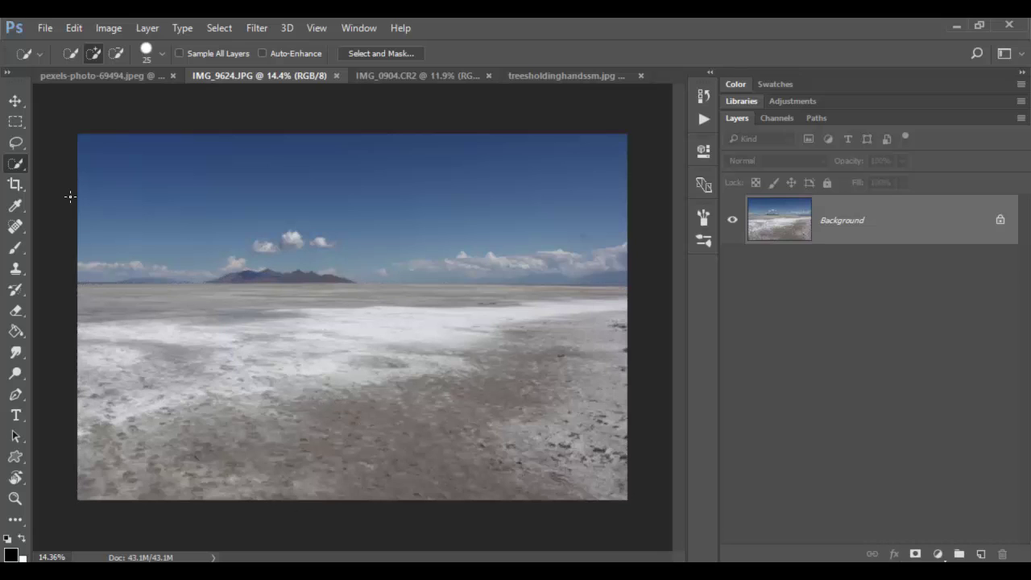
Switch to the Magic Wand at Tolerance 32 and select the upper part of the sky.
right_click(14, 168)
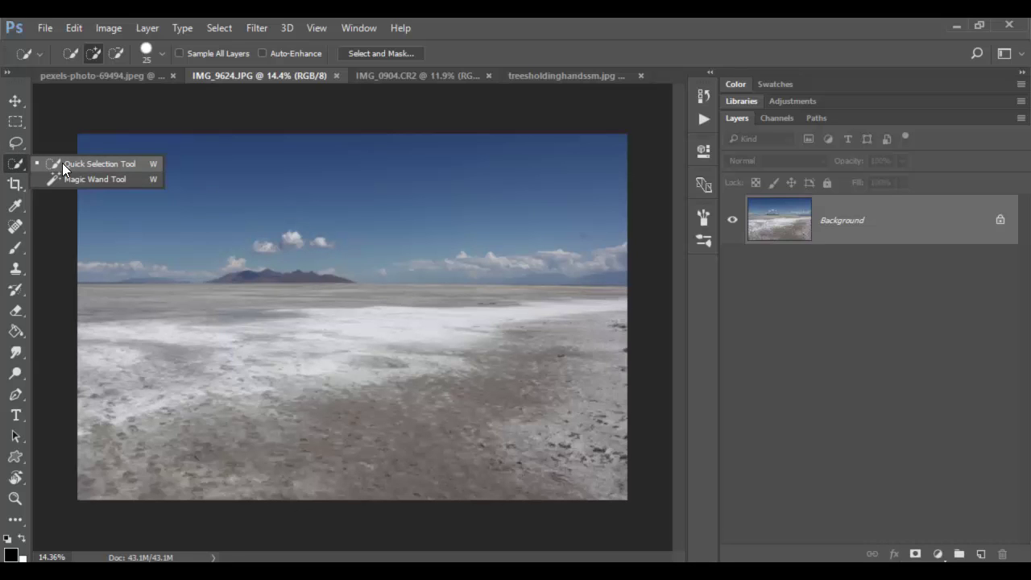
click(67, 180)
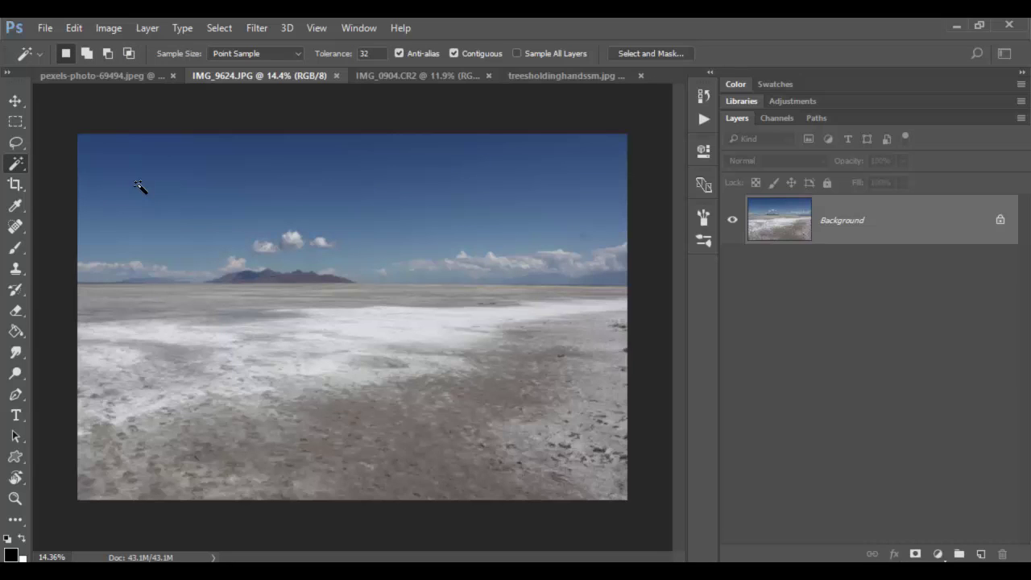
click(254, 155)
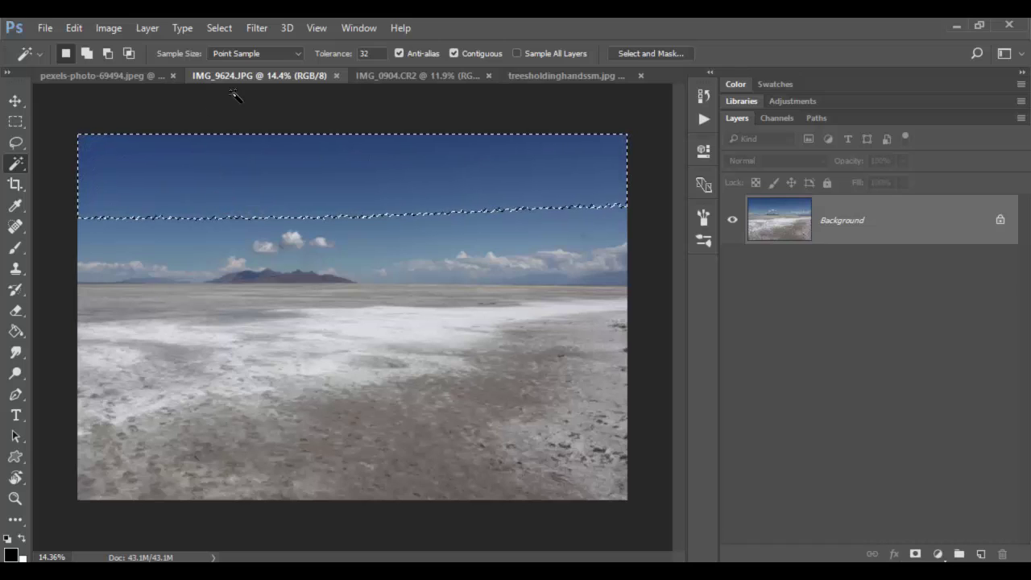
click(375, 54)
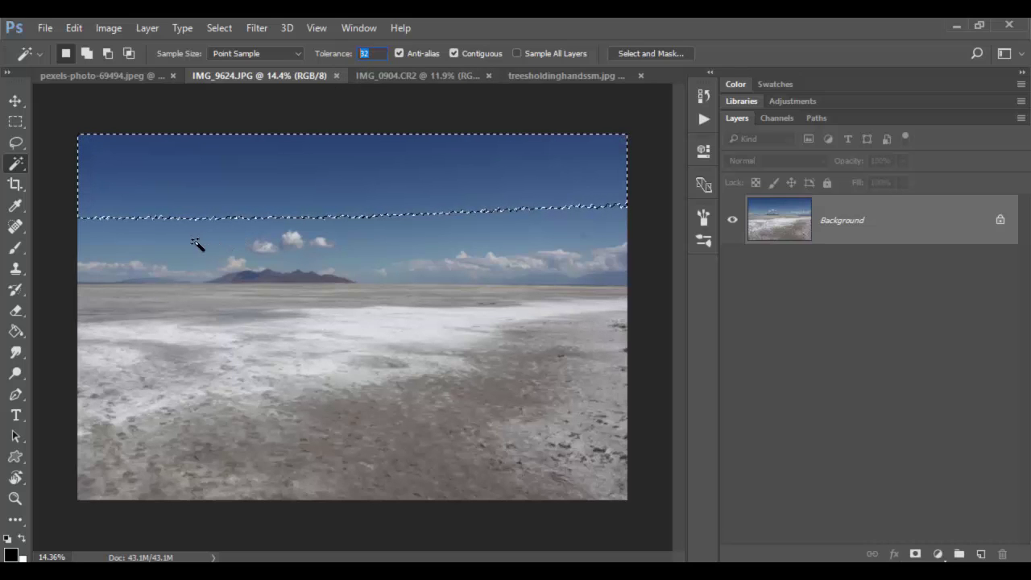
key(Return)
Select the sky band around the clouds, add the upper sky, and apply a layer mask.
click(166, 243)
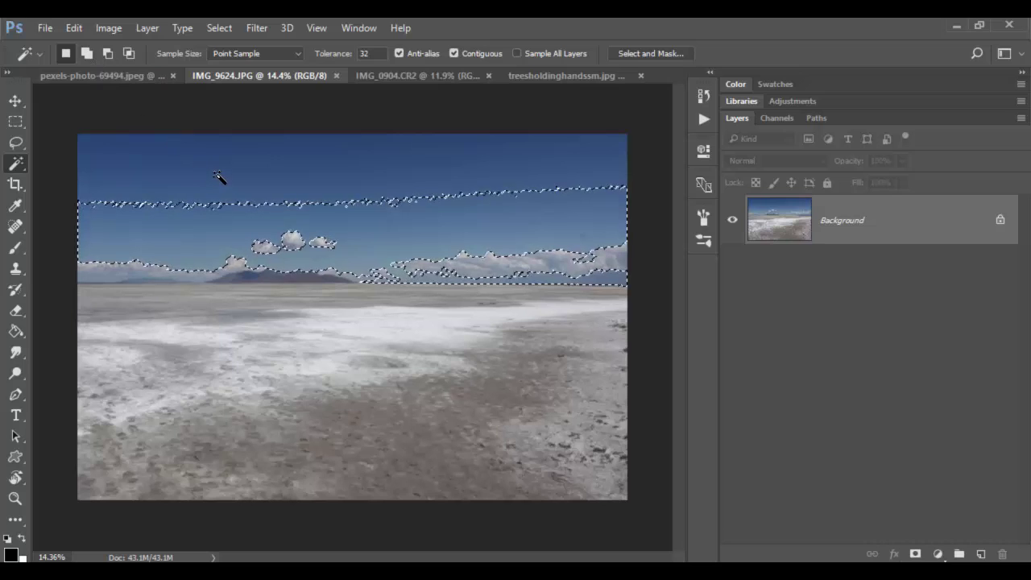
key(shift)
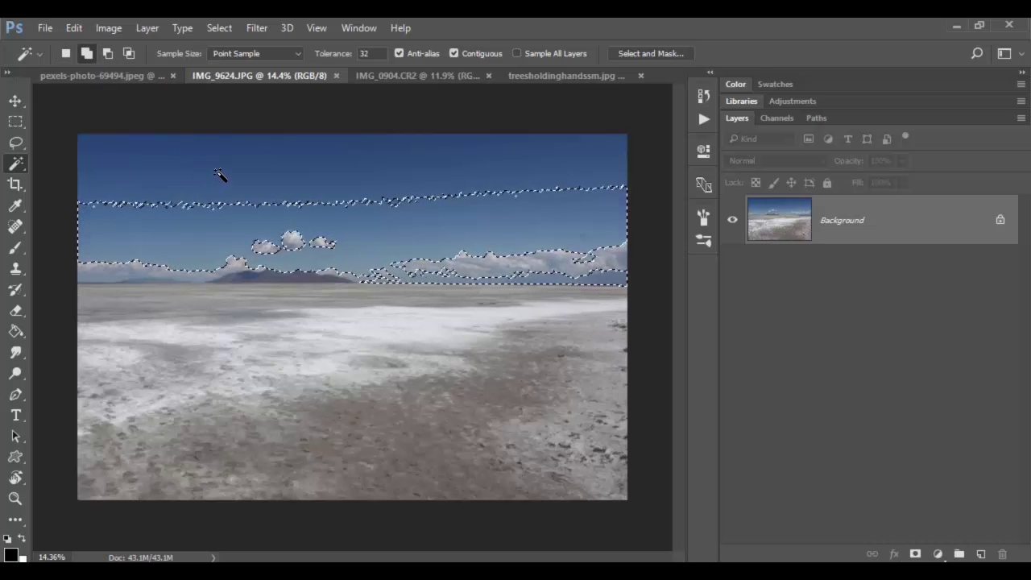
shift+click(219, 176)
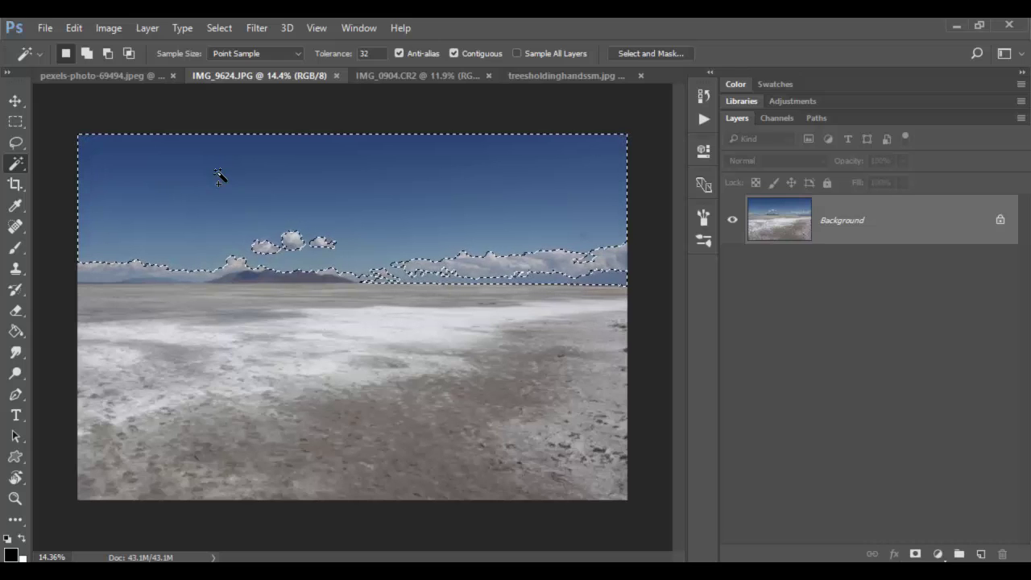
click(915, 554)
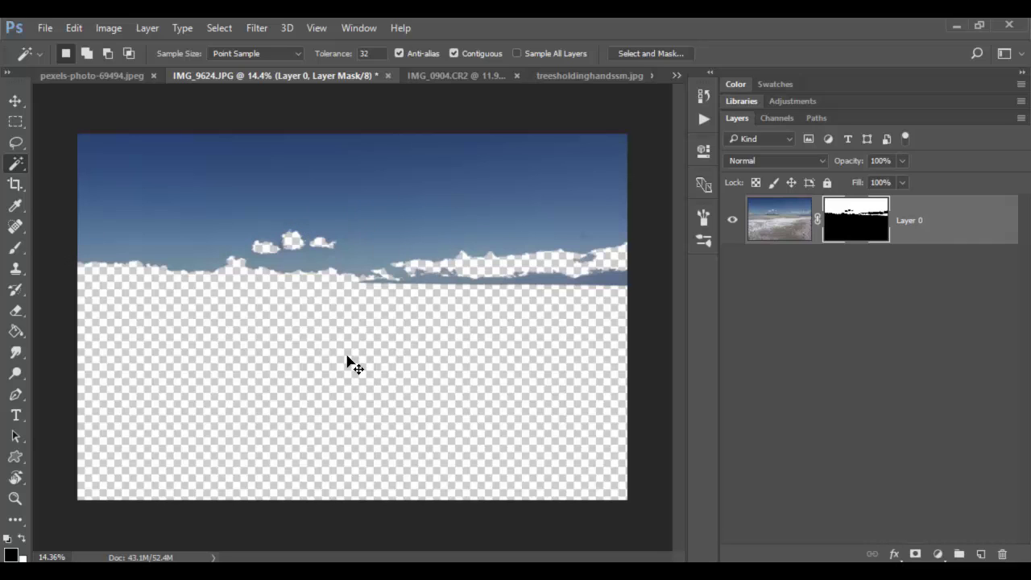
Undo the sky mask, invert the selection onto the ground with Select > Inverse, and re-mask Layer 0.
key(ctrl+z)
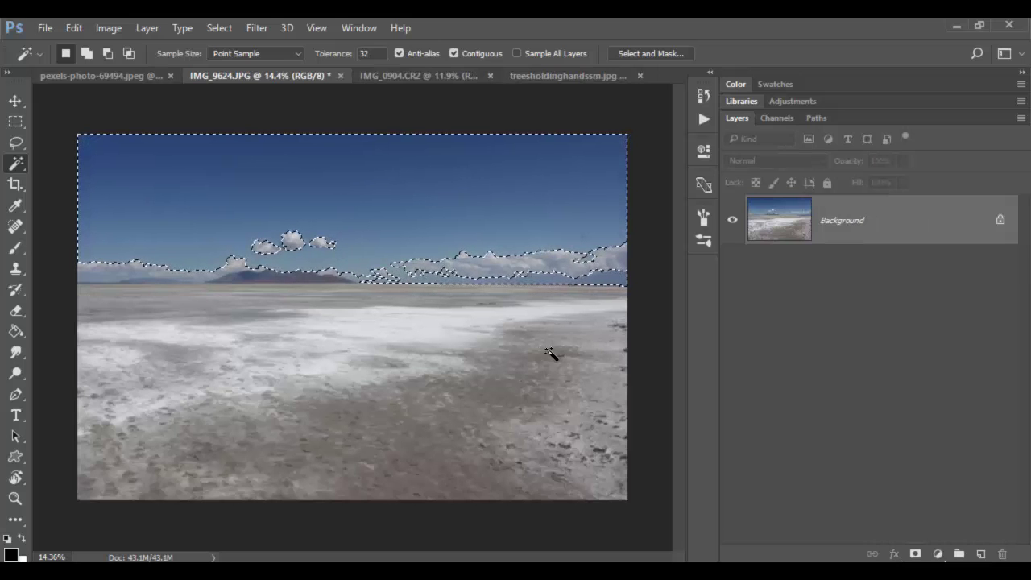
click(219, 29)
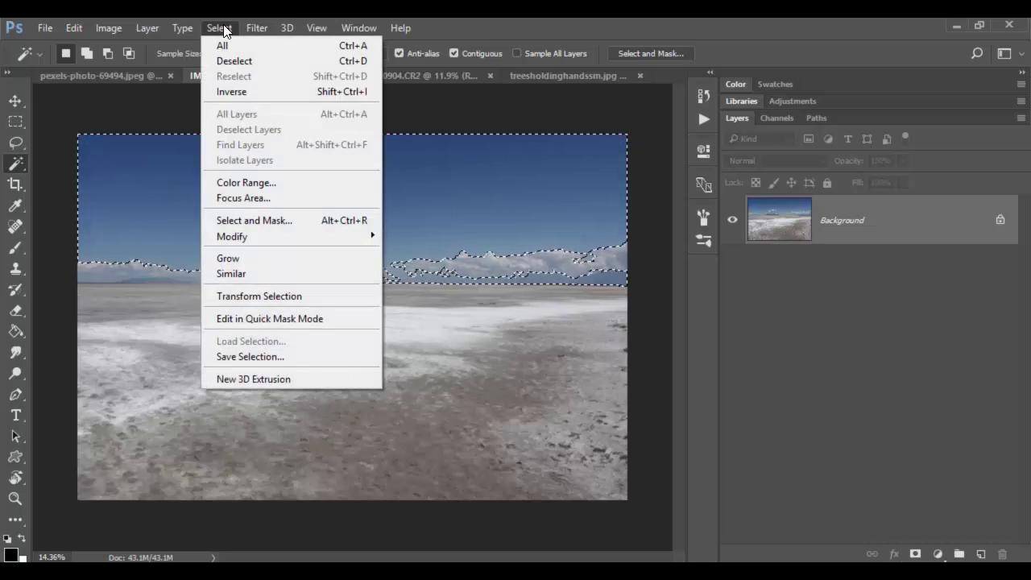
click(240, 92)
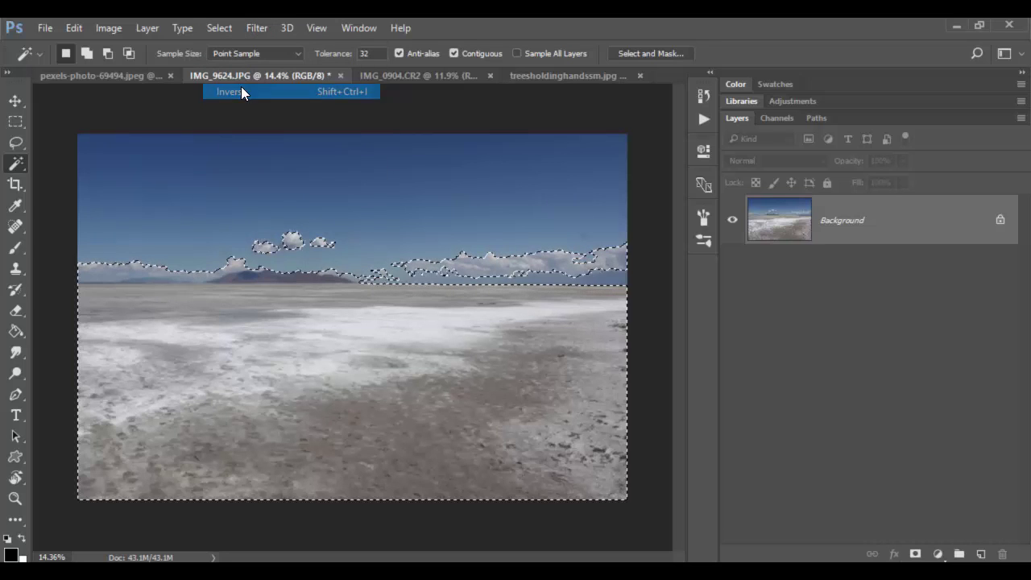
click(915, 554)
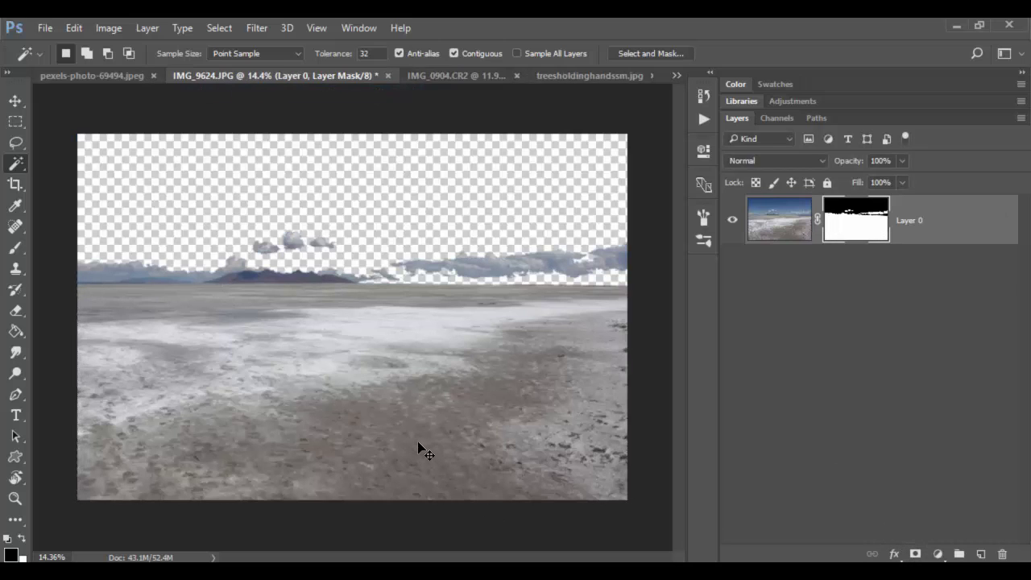
Undo that mask, invert the selection again, and add the final layer mask hiding the sky.
key(ctrl+z)
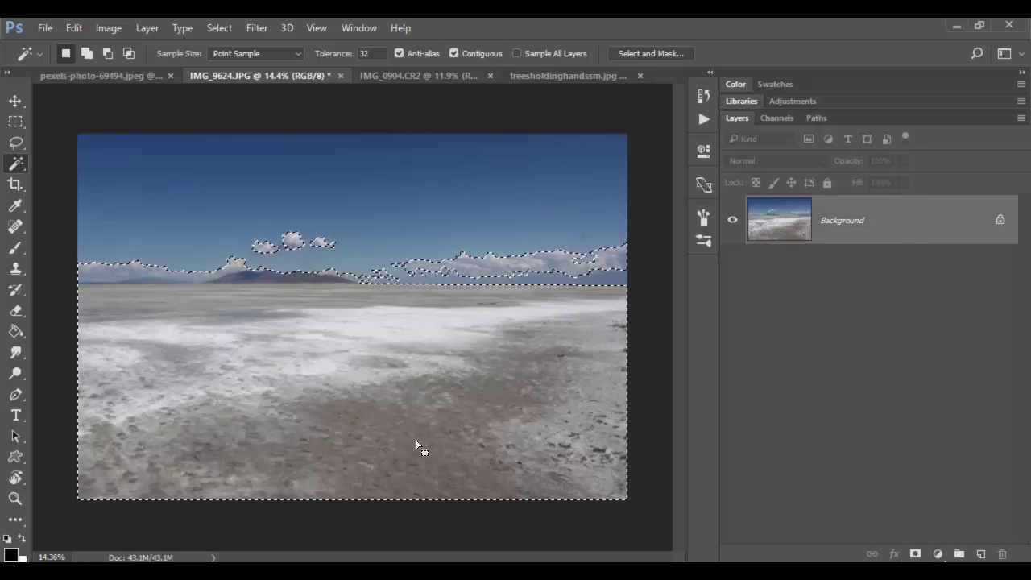
key(ctrl+shift+i)
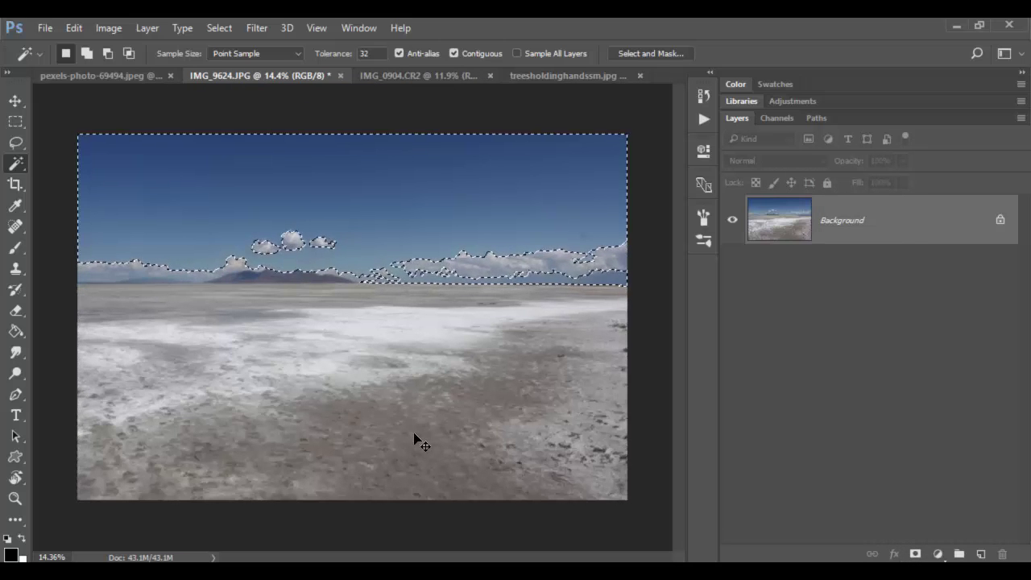
click(916, 555)
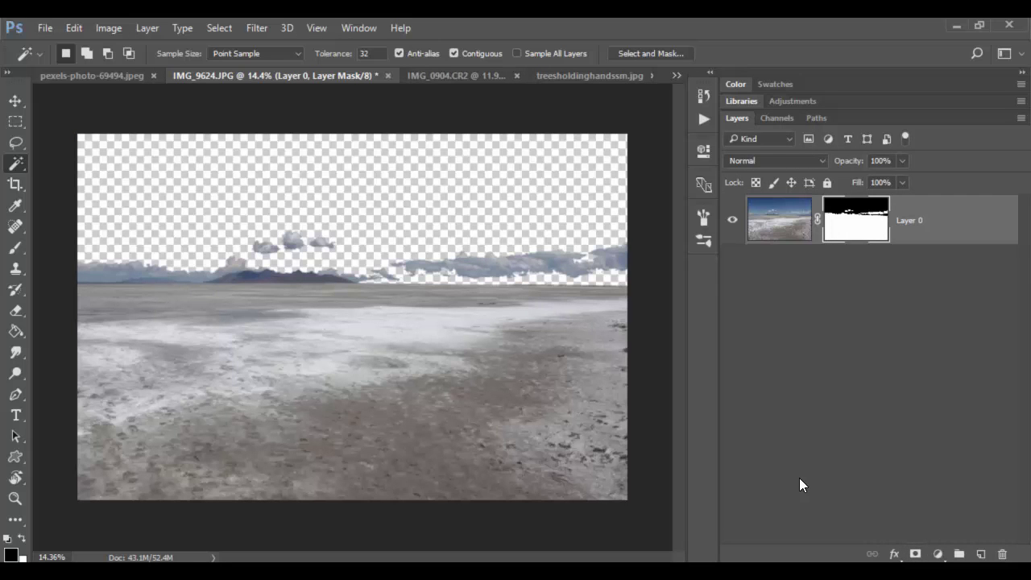
On IMG_0904.CR2, select the main sky plus the top-right corner, side strip and spire pockets.
click(460, 75)
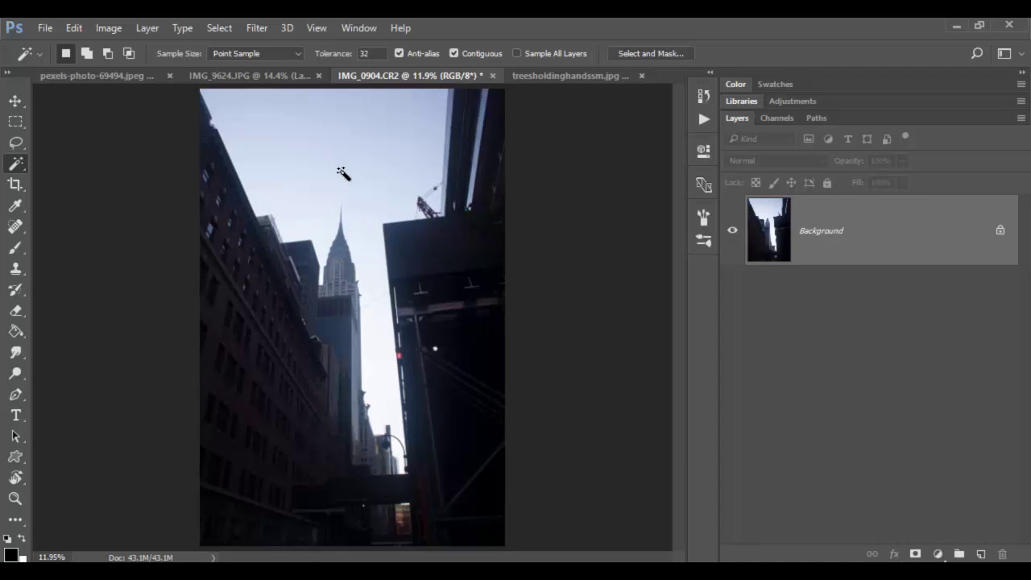
click(273, 130)
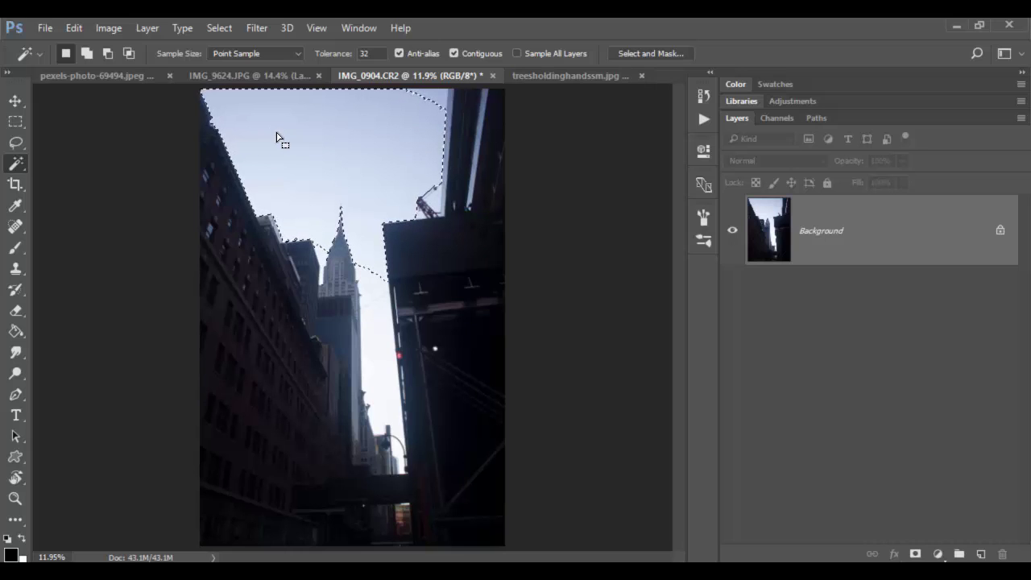
shift+click(433, 94)
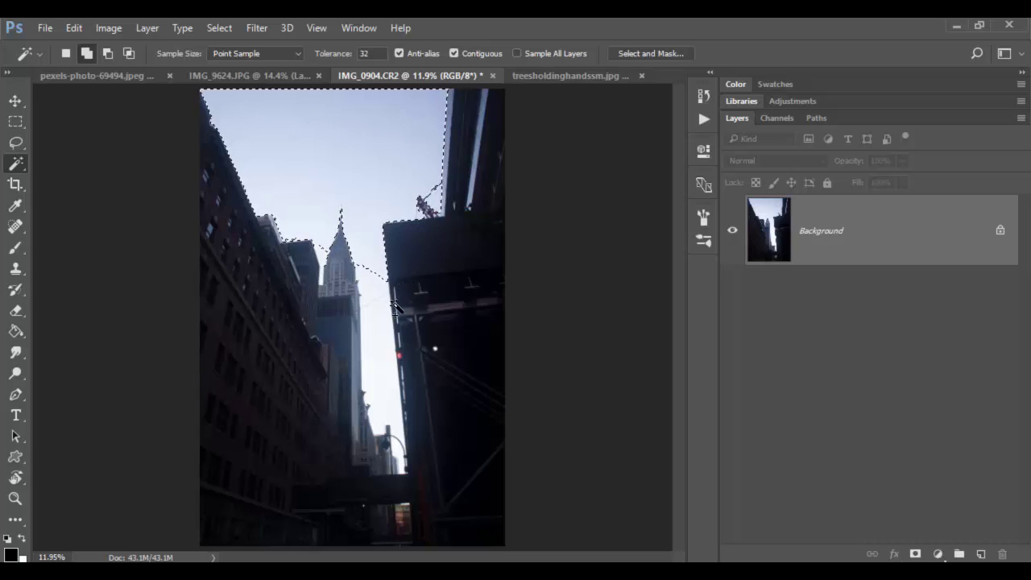
click(373, 316)
click(364, 286)
click(397, 457)
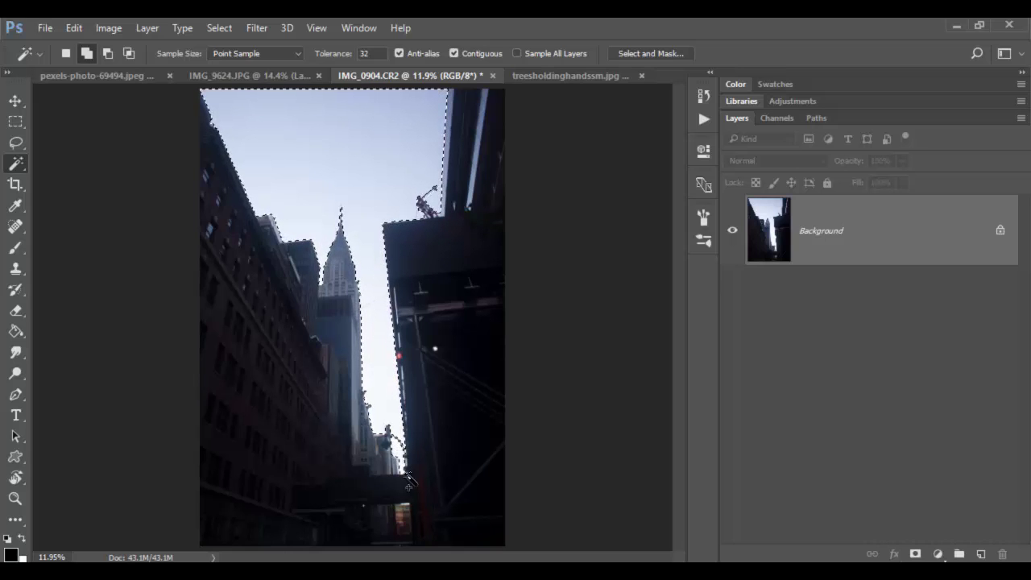
key(z)
drag(347, 374, 354, 217)
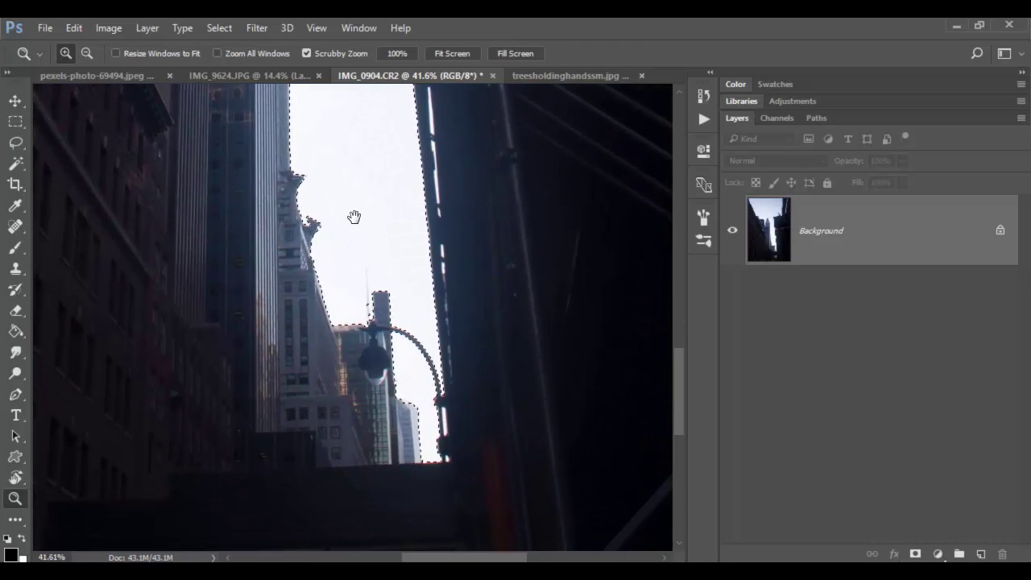
scroll(443, 419, up, 10)
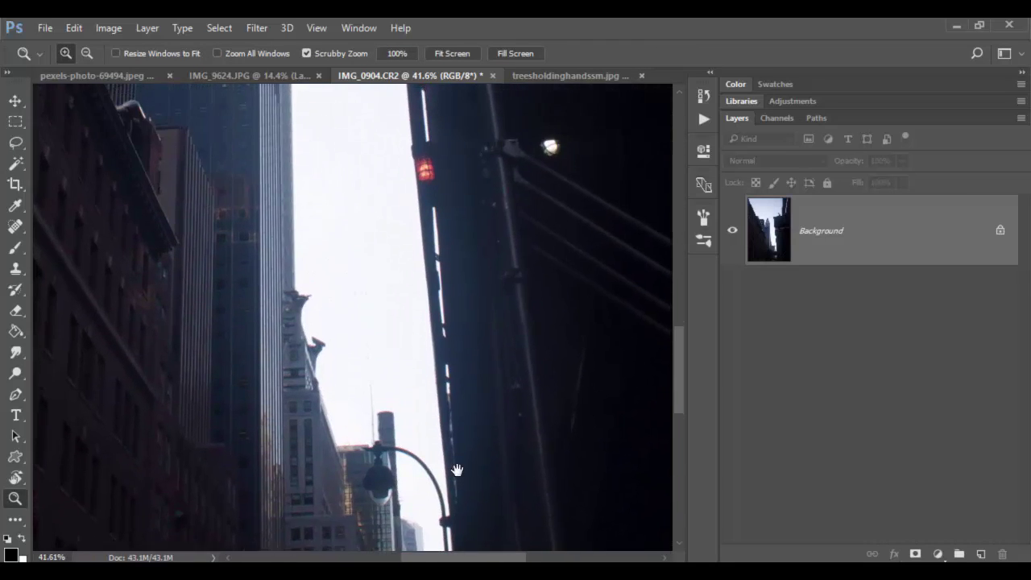
scroll(419, 378, up, 2)
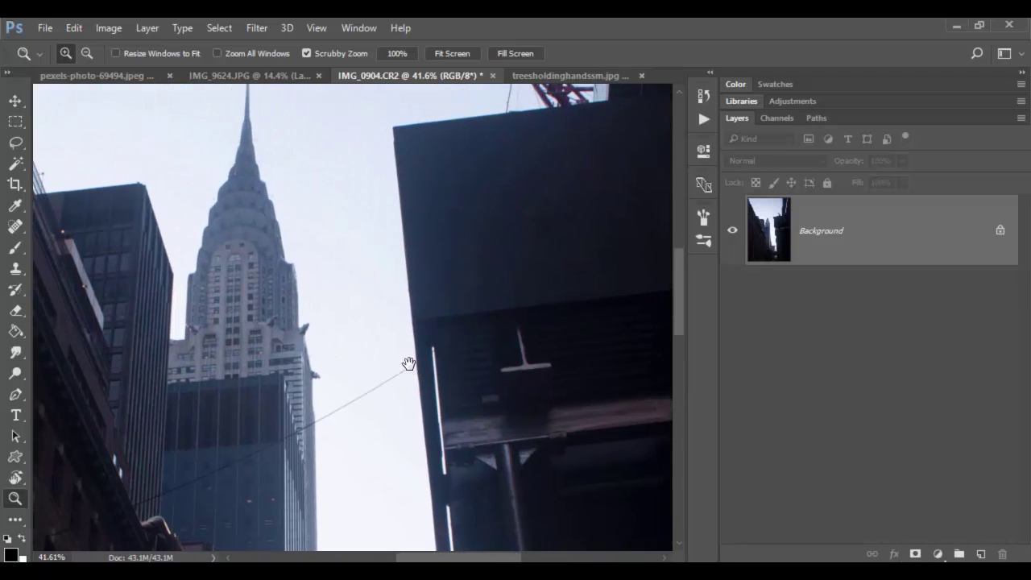
drag(410, 386, 397, 558)
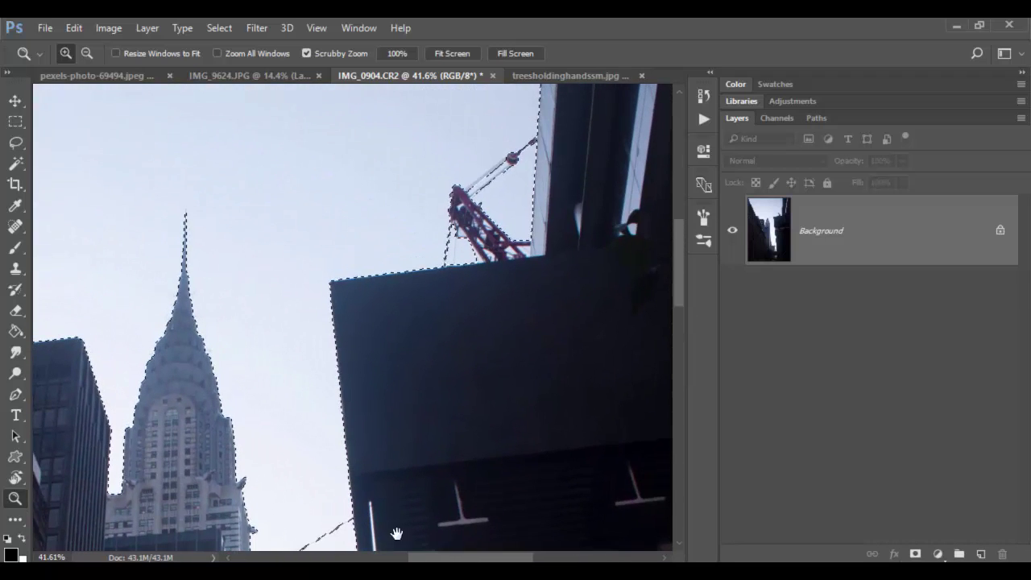
drag(394, 396, 320, 401)
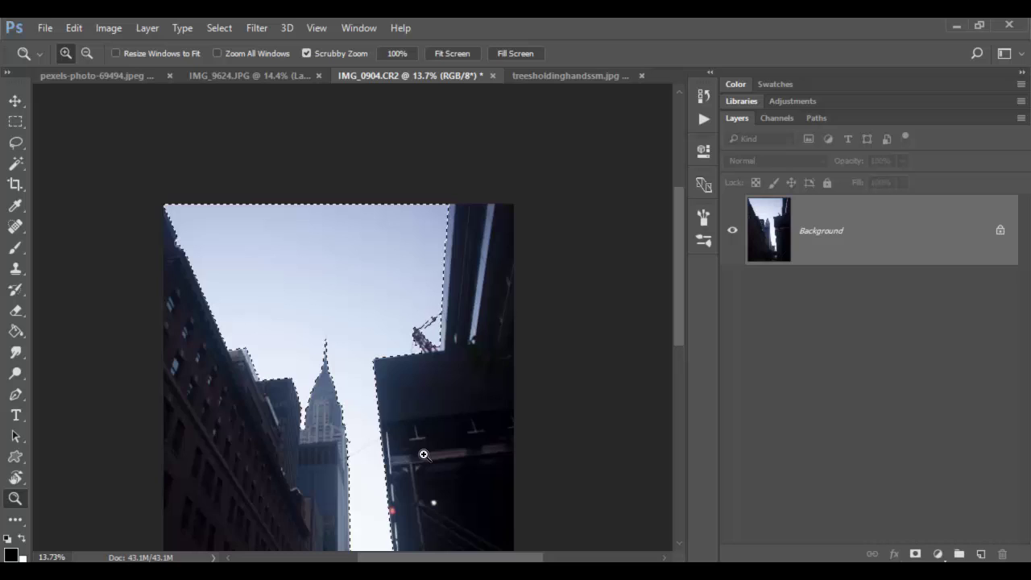
key(q)
key(x)
drag(462, 430, 462, 346)
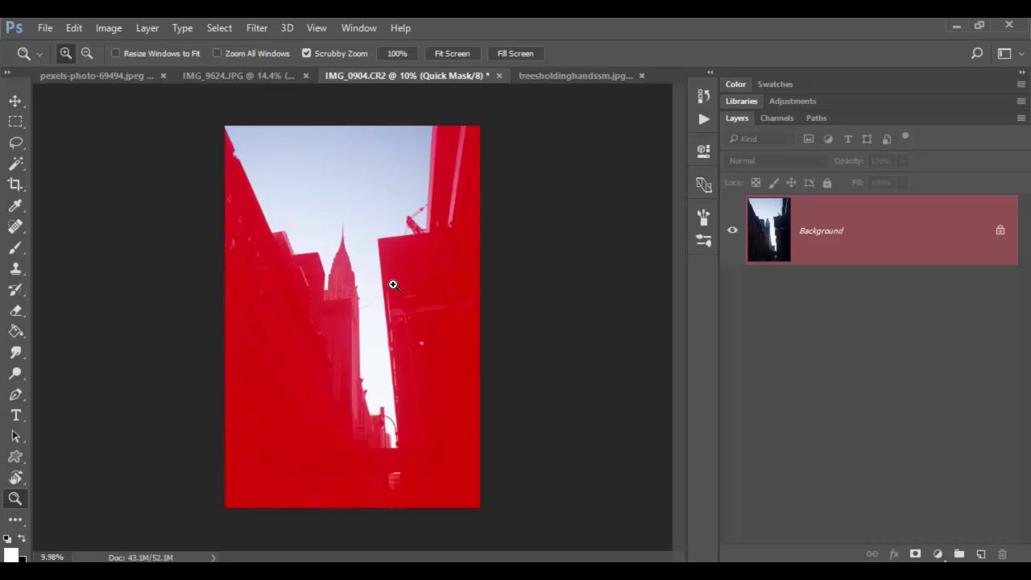
drag(398, 329, 431, 304)
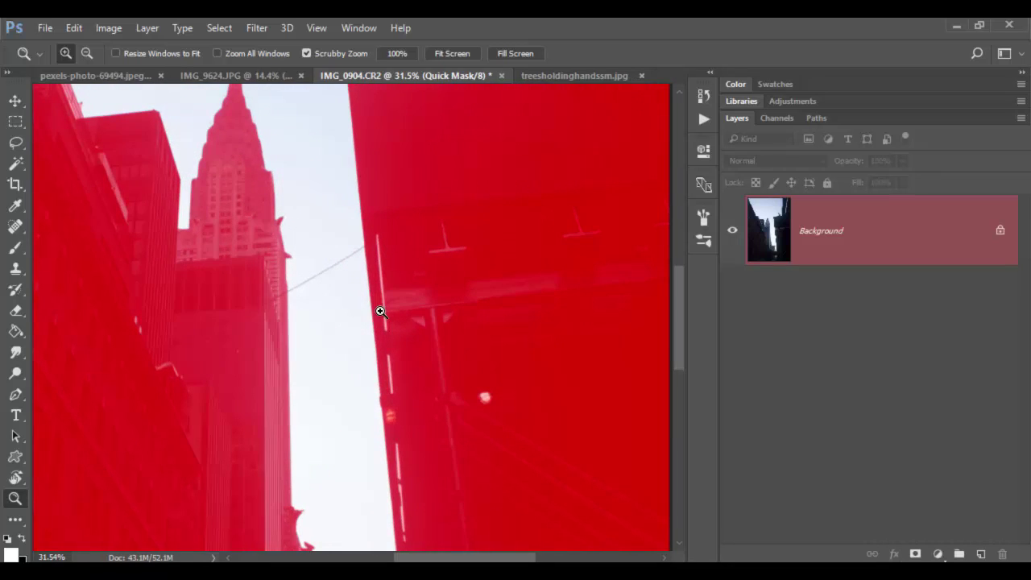
drag(427, 476, 349, 453)
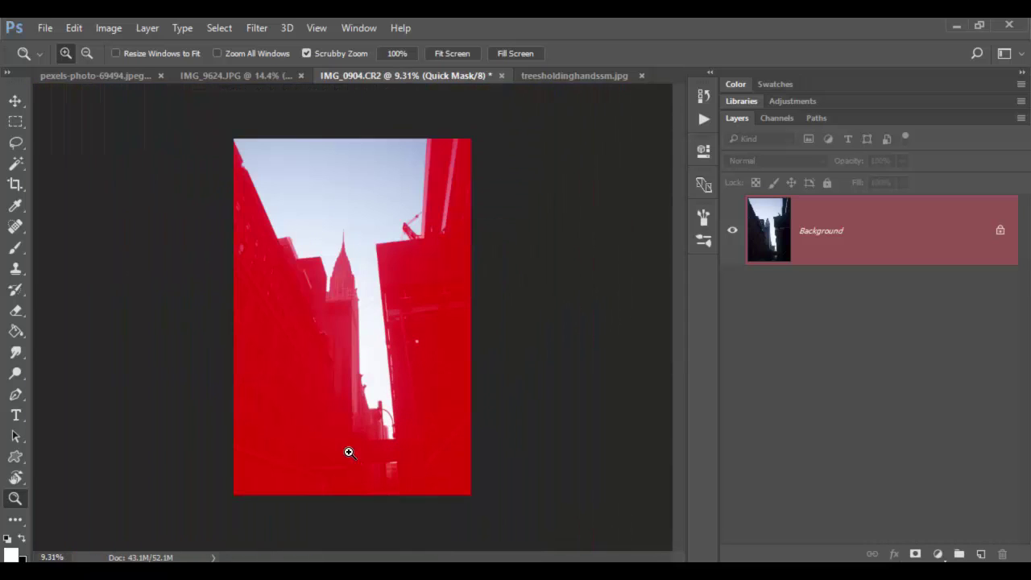
key(q)
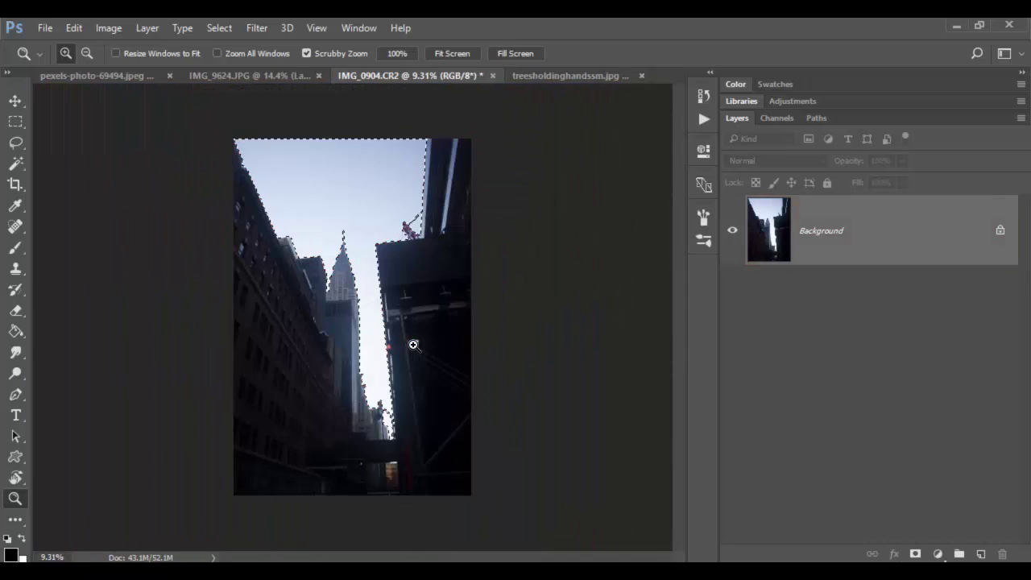
click(441, 304)
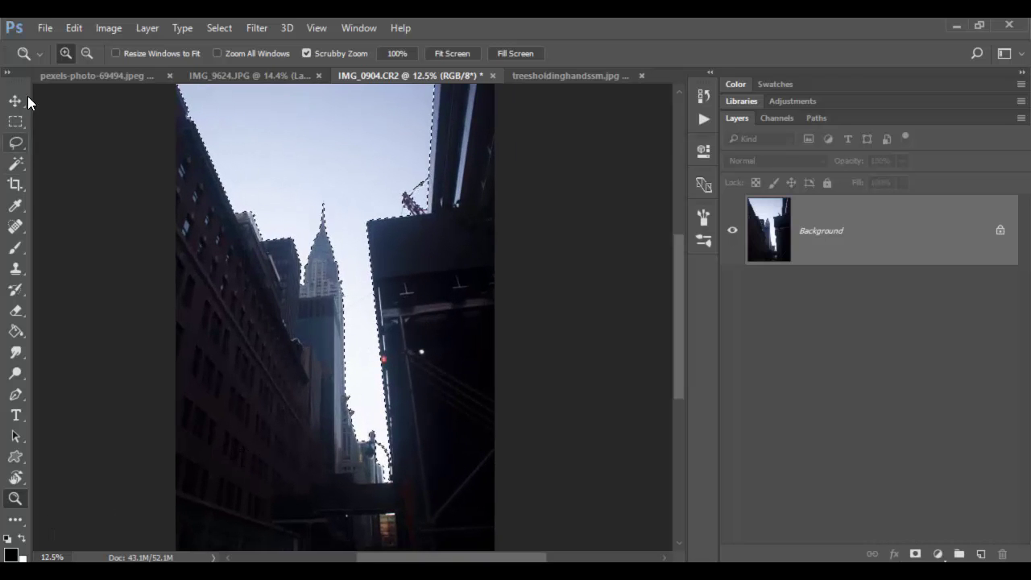
Show the Tools panel in two columns and toggle Quick Mask on and off to preview the selection.
click(9, 74)
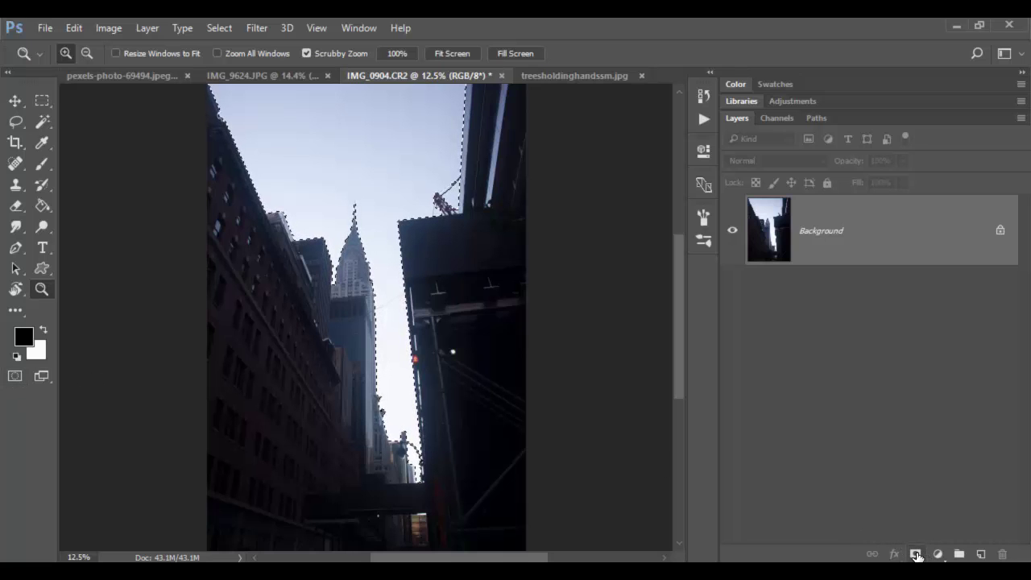
click(13, 379)
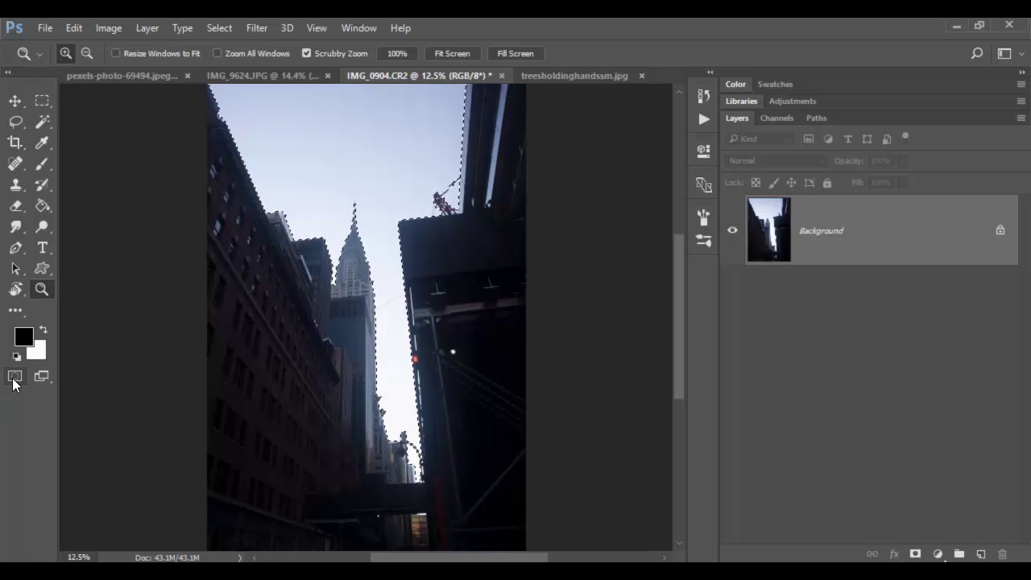
click(13, 379)
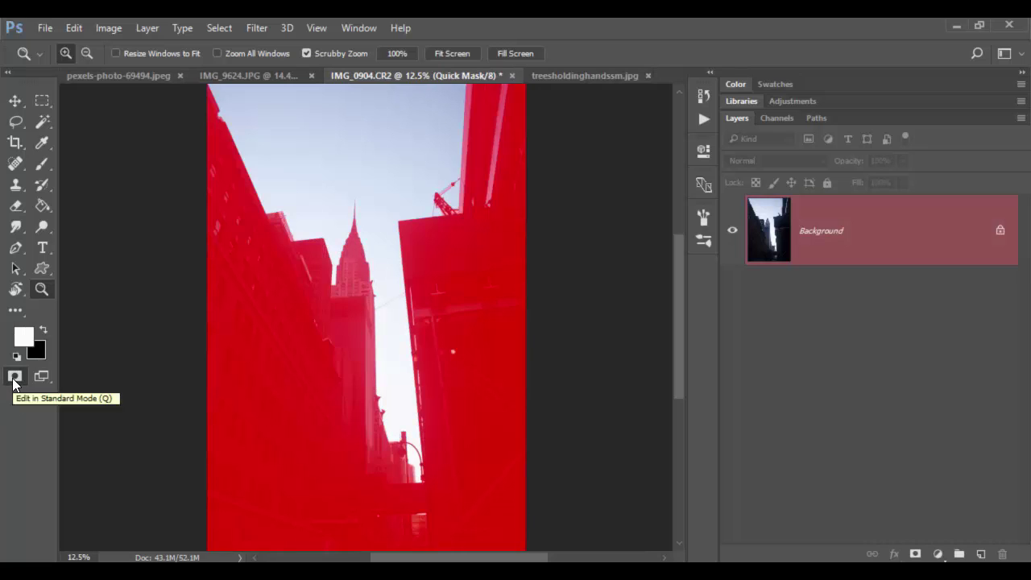
click(14, 379)
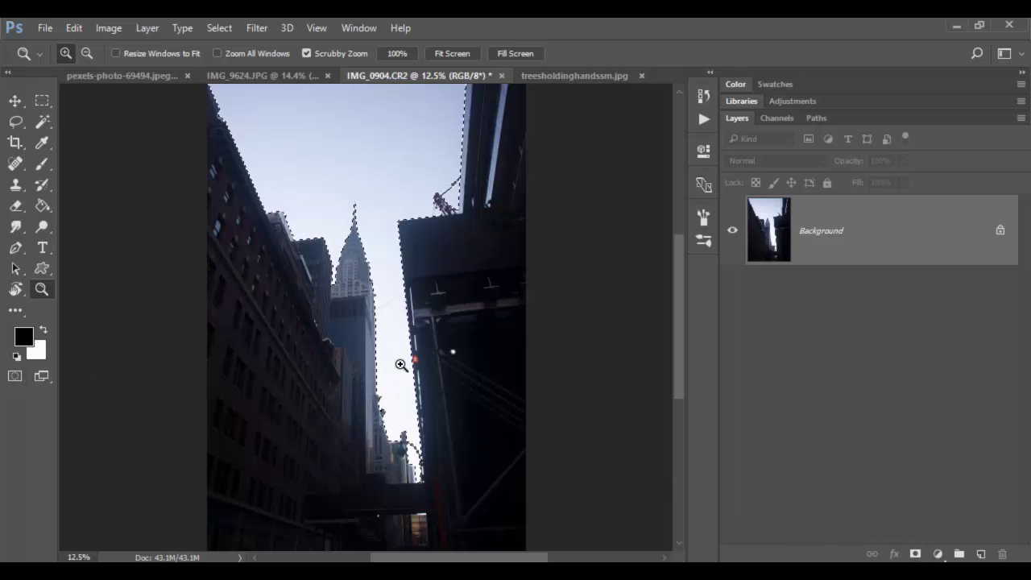
Apply Select > Similar to the sky selection and zoom in and out to check the building edges.
click(226, 30)
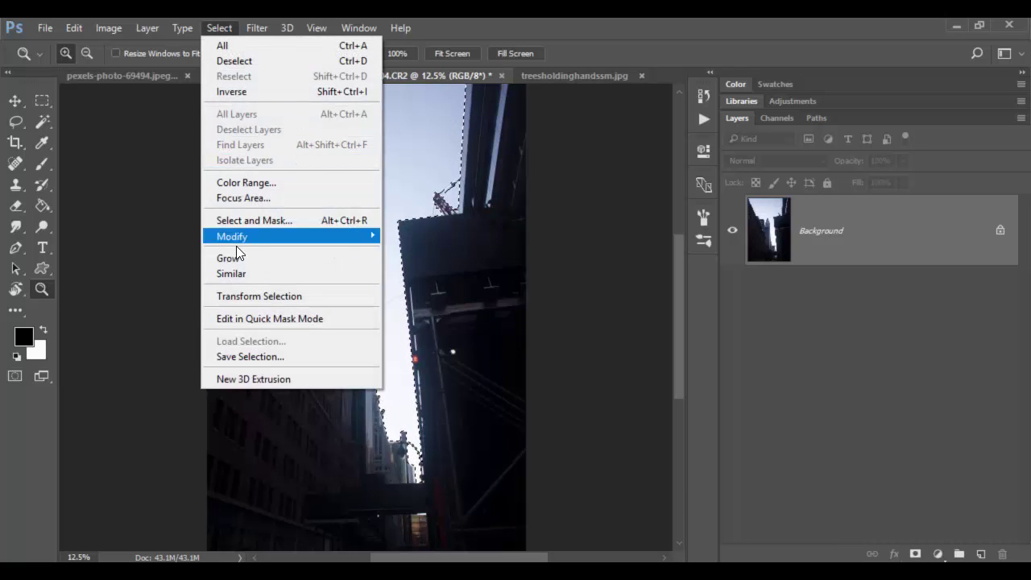
click(234, 276)
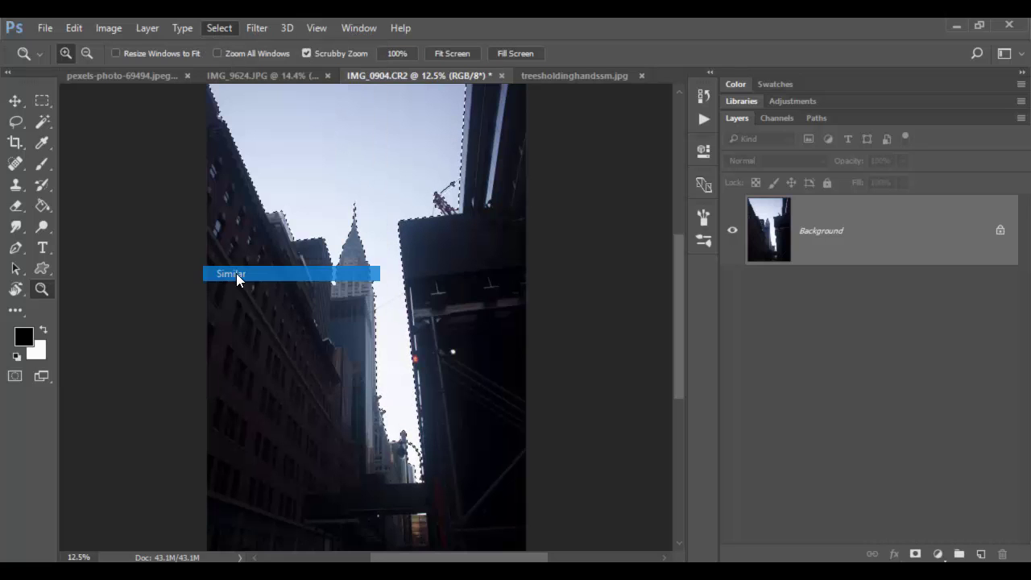
drag(418, 314, 435, 288)
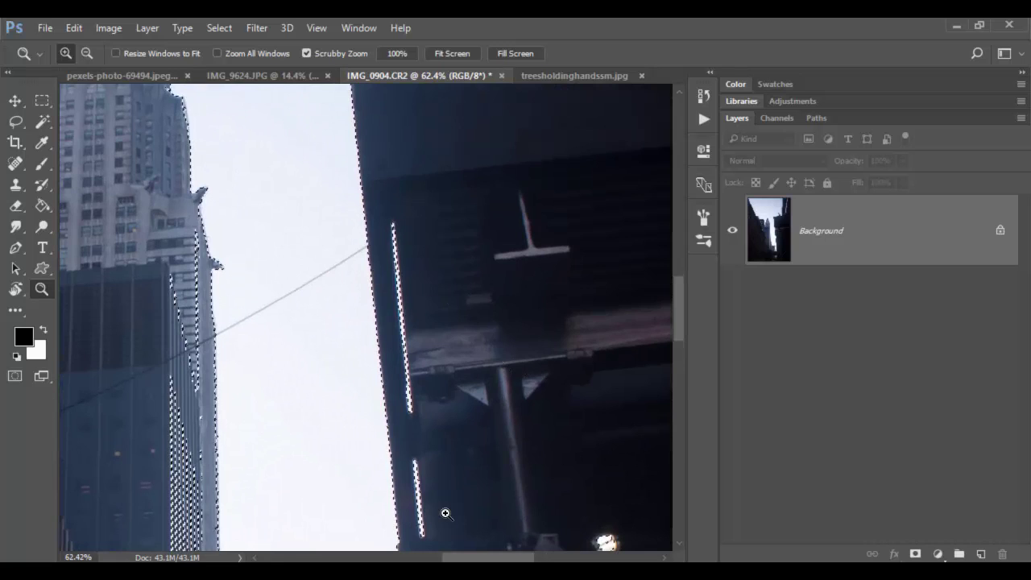
drag(444, 511, 347, 491)
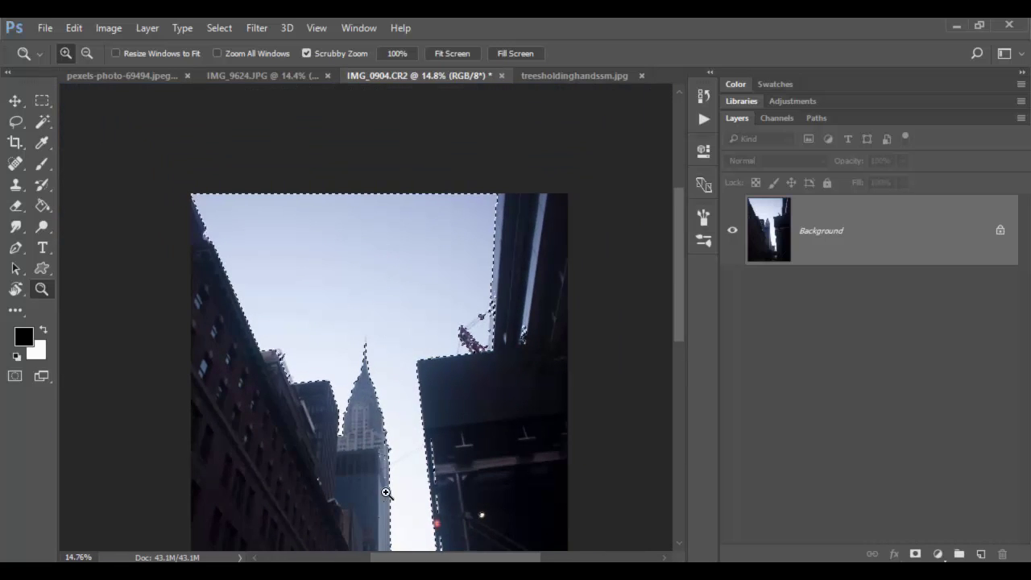
drag(453, 488, 430, 487)
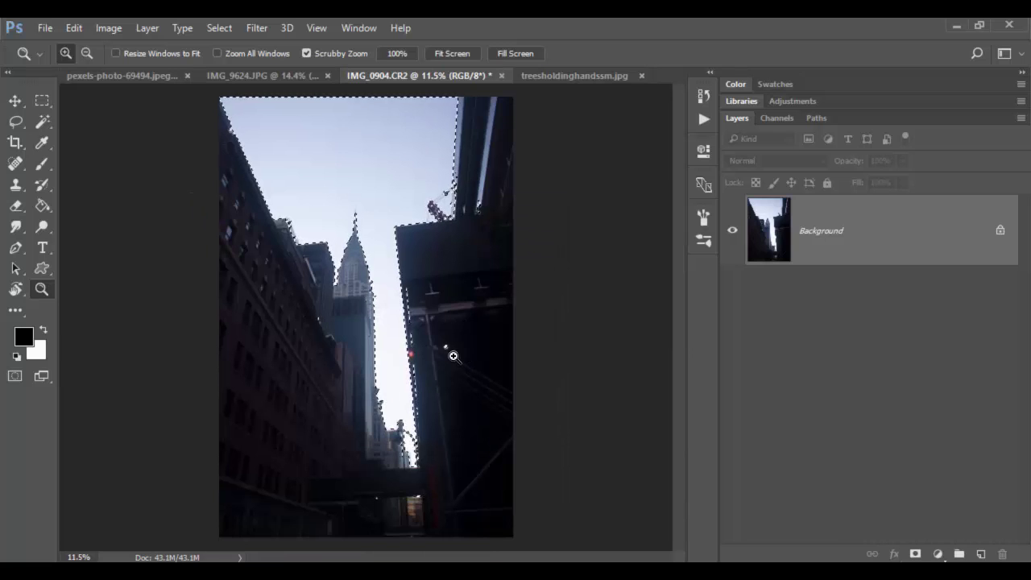
Enter Quick Mask to see the red overlay and zoom in on the buildings beside the sky.
click(15, 378)
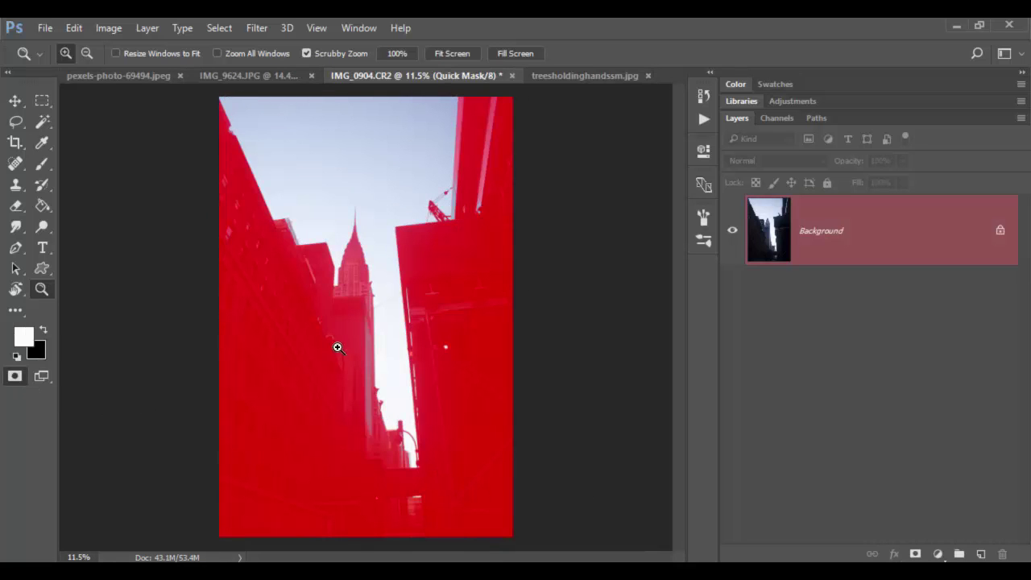
drag(337, 347, 400, 339)
drag(401, 186, 369, 362)
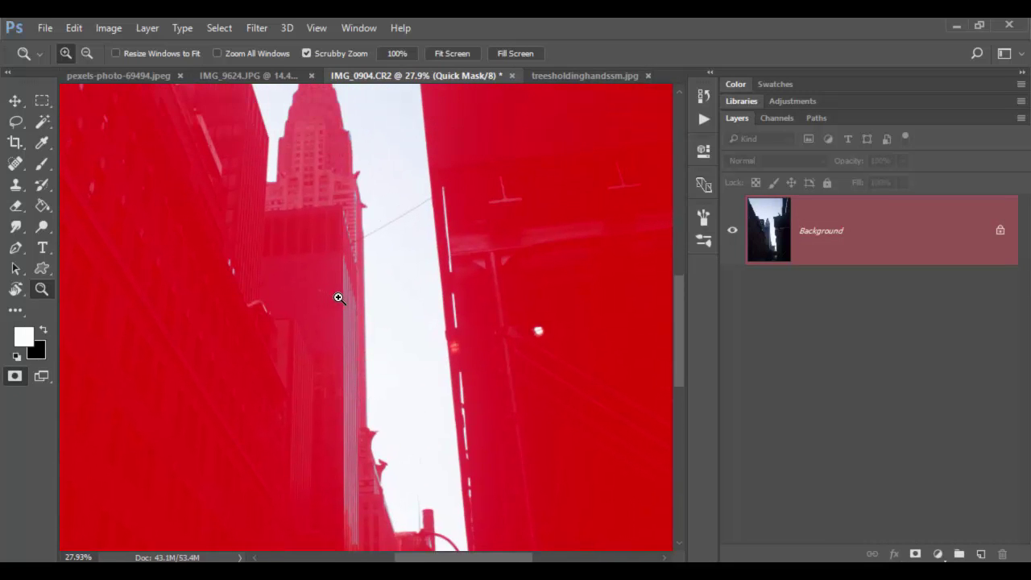
Set up a hard round brush at 100% opacity.
key(b)
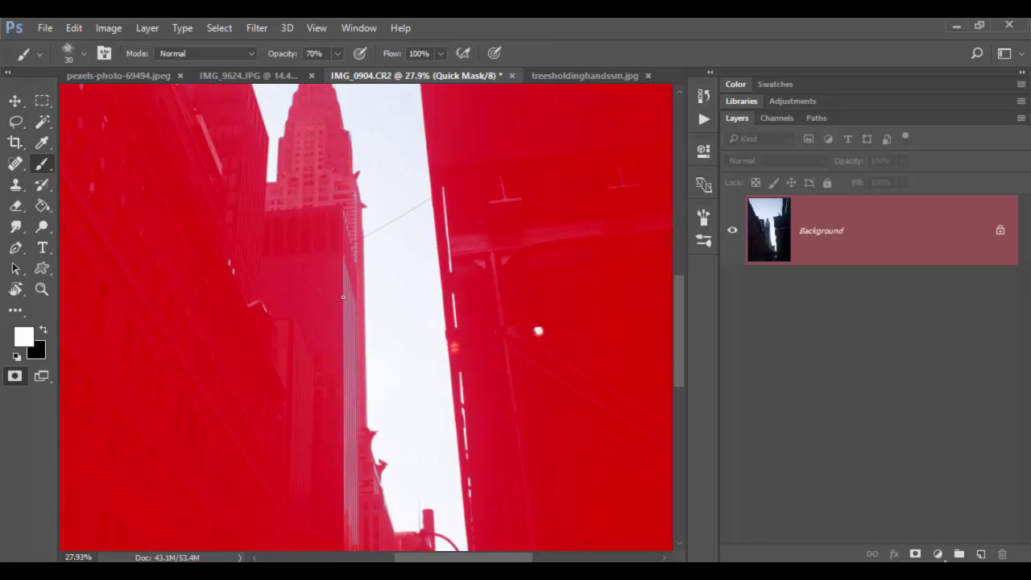
right_click(343, 291)
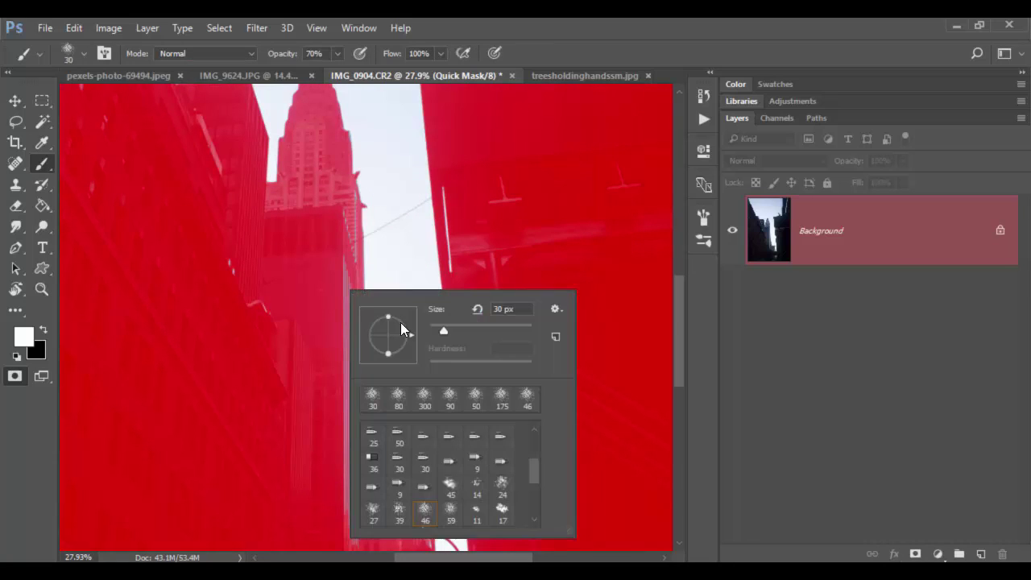
drag(534, 472, 532, 427)
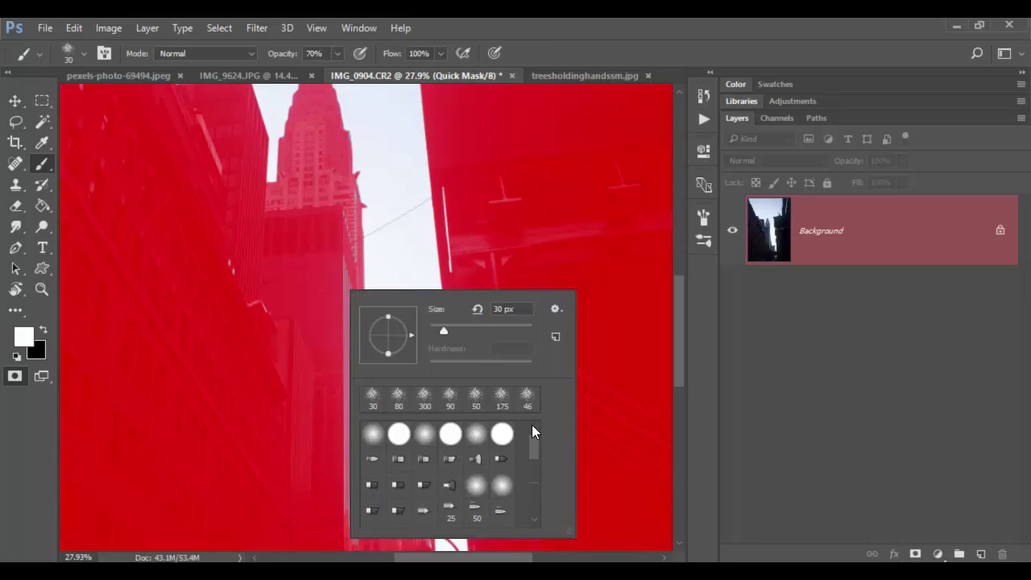
click(449, 434)
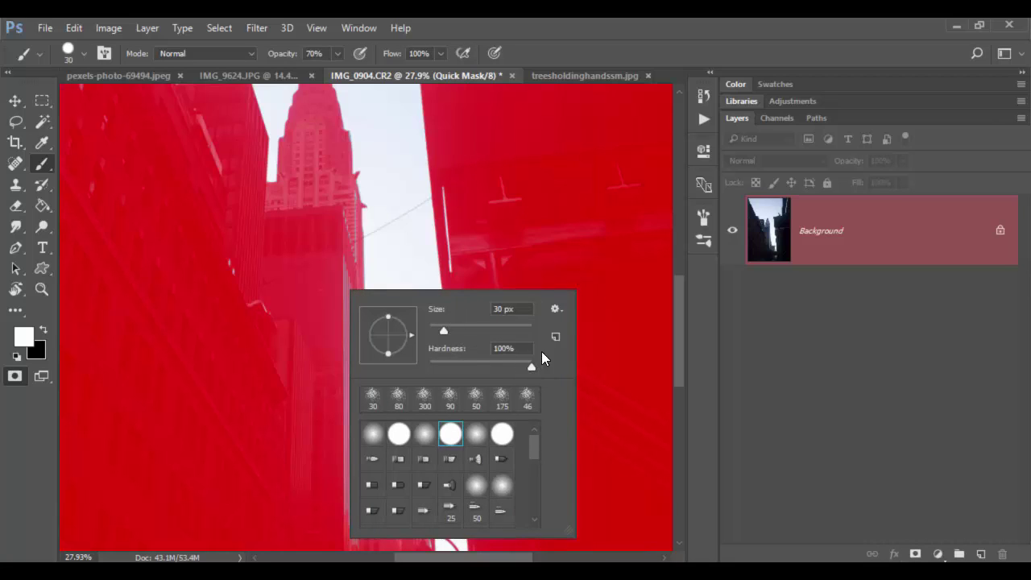
click(520, 62)
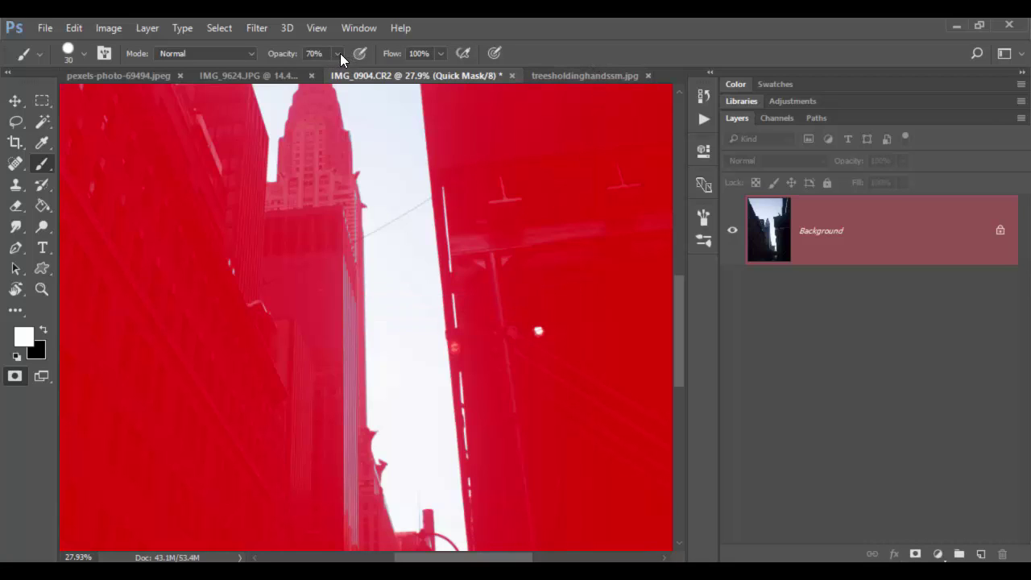
click(339, 53)
drag(341, 73, 371, 78)
click(528, 62)
Paint black down the building edges to cover the white streaks in the Quick Mask.
key(x)
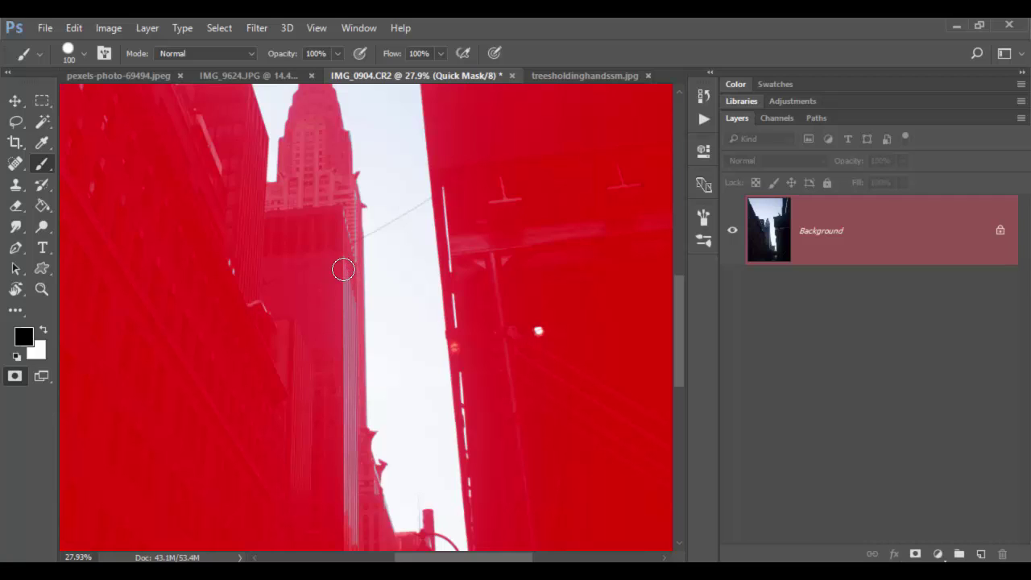
drag(343, 269, 350, 525)
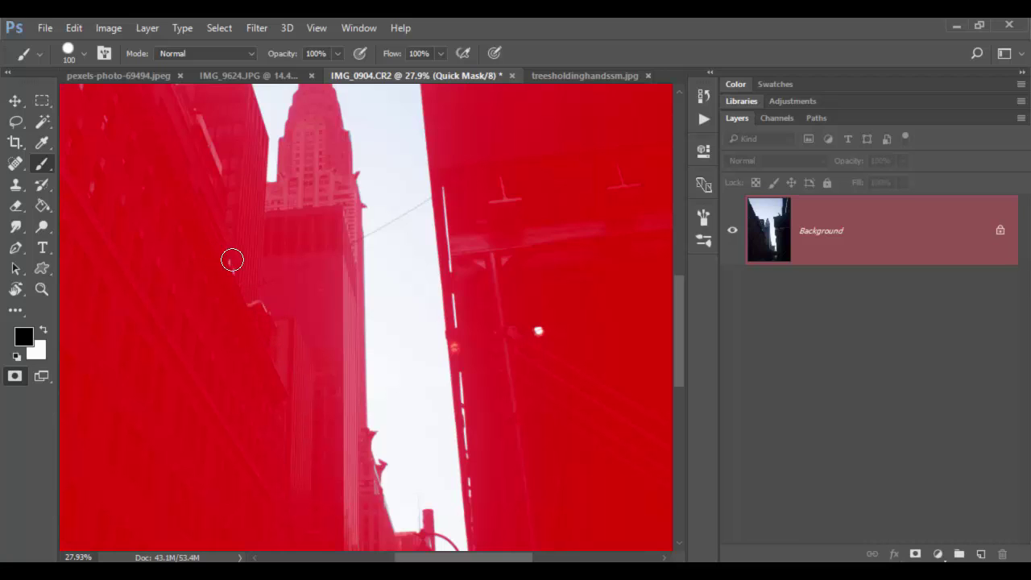
scroll(552, 355, down, 2)
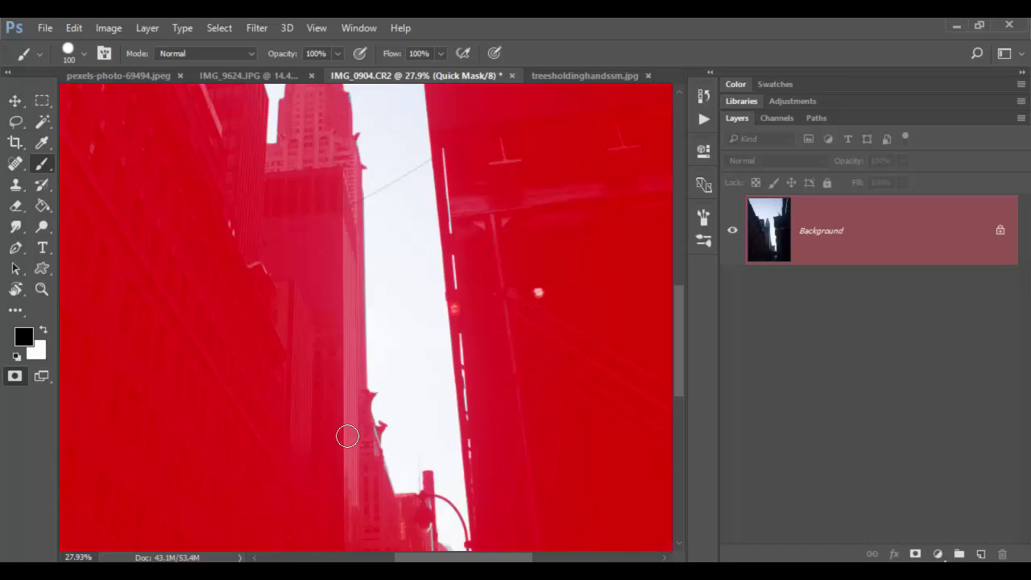
drag(349, 433, 233, 218)
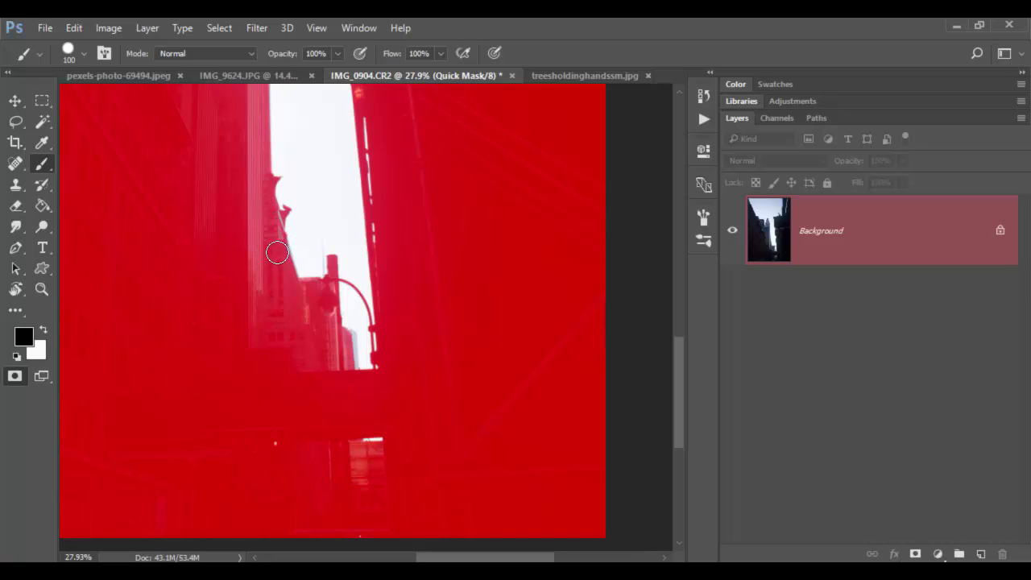
scroll(472, 295, up, 5)
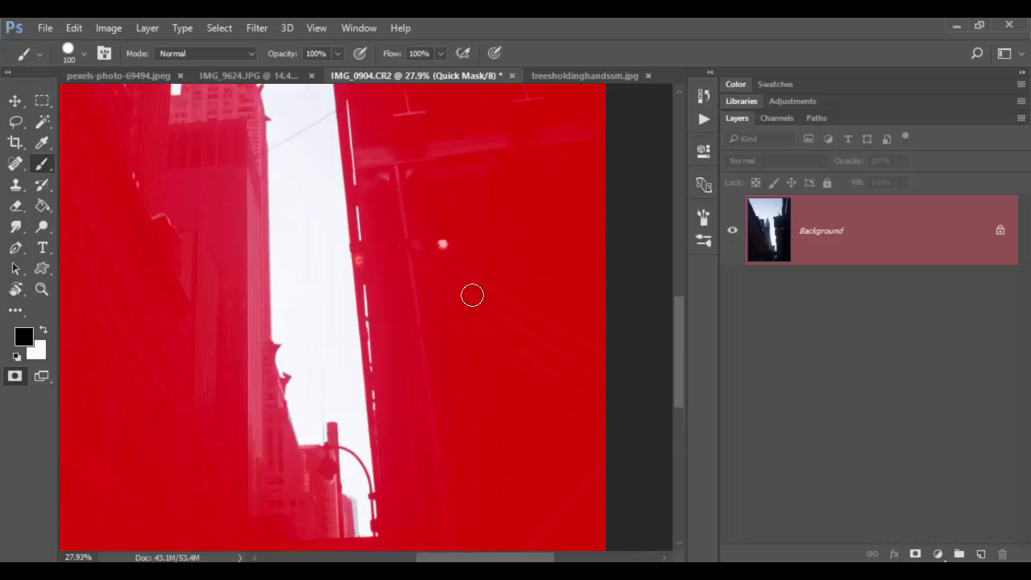
scroll(472, 294, up, 5)
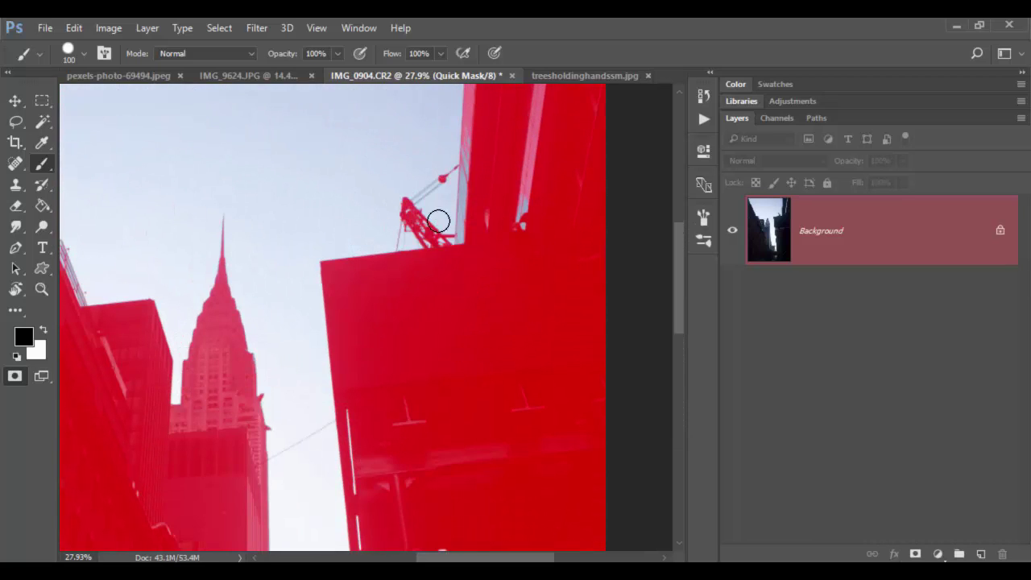
scroll(505, 271, up, 3)
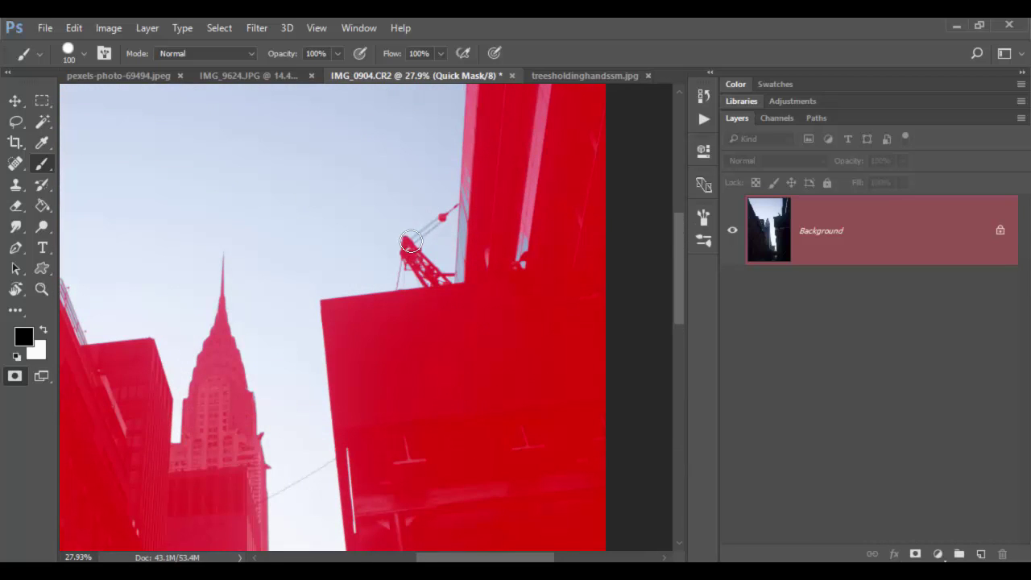
Zoom onto the crane and paint its upper, lower and deck cables with a size-10 brush.
key(z)
drag(408, 228, 522, 285)
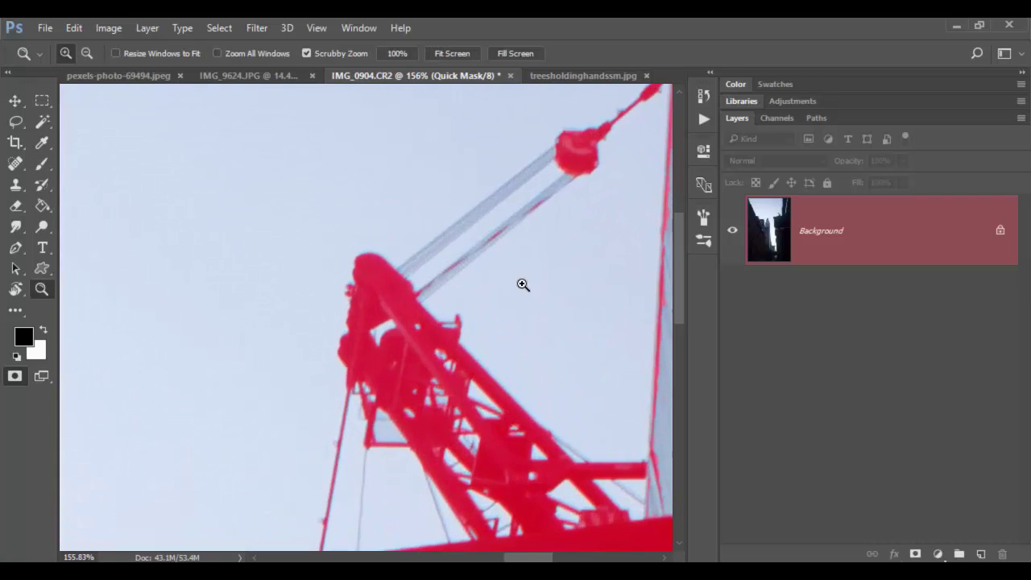
key(b)
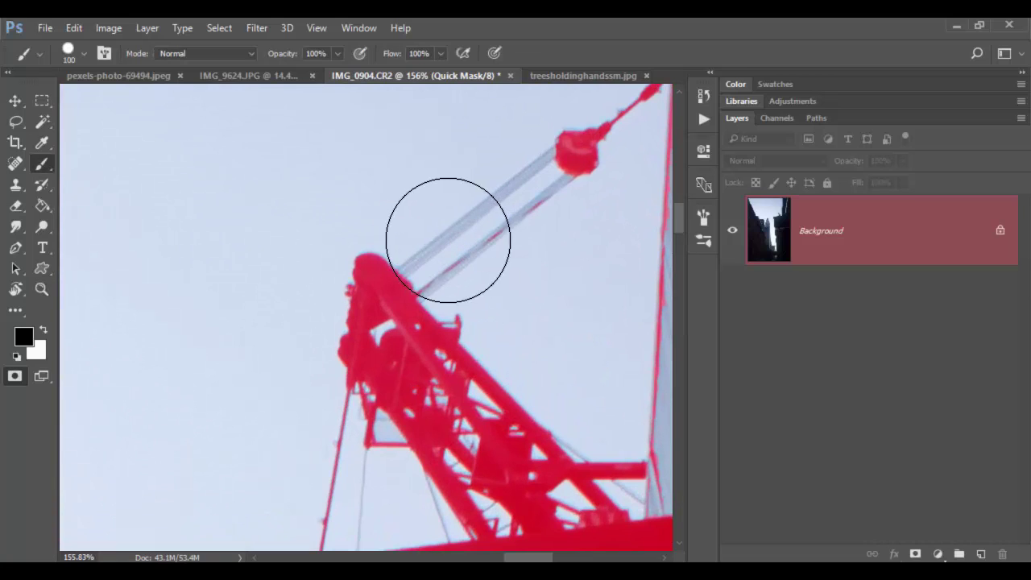
key(bracketleft)
key(bracketleft)
key(bracketleft)
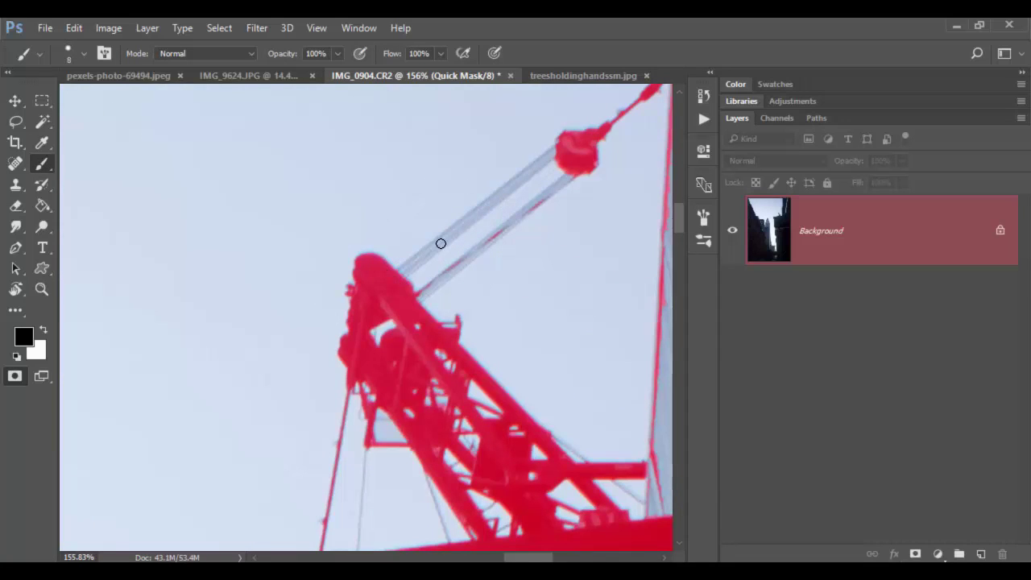
key(bracketright)
shift+click(564, 145)
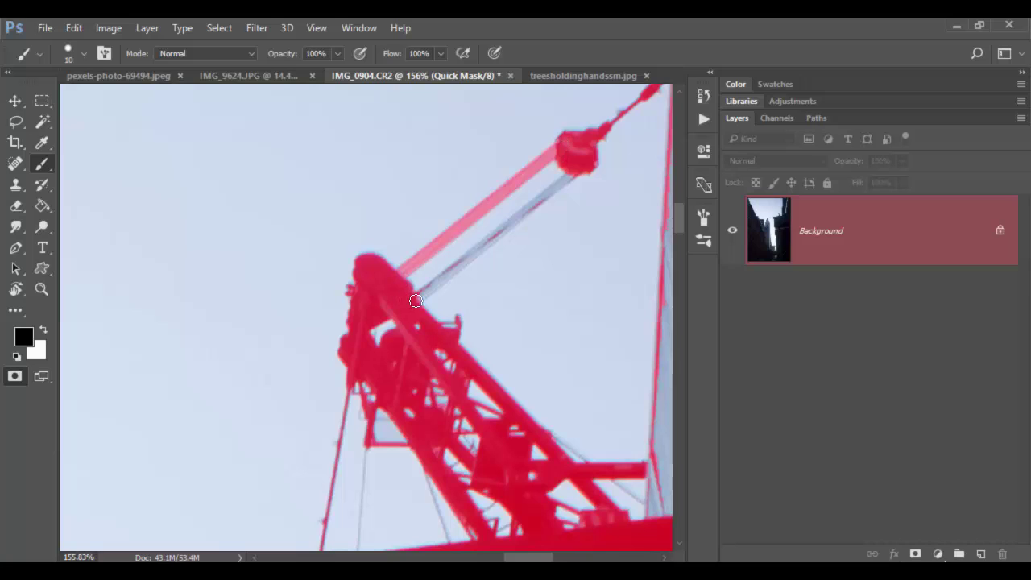
shift+click(574, 170)
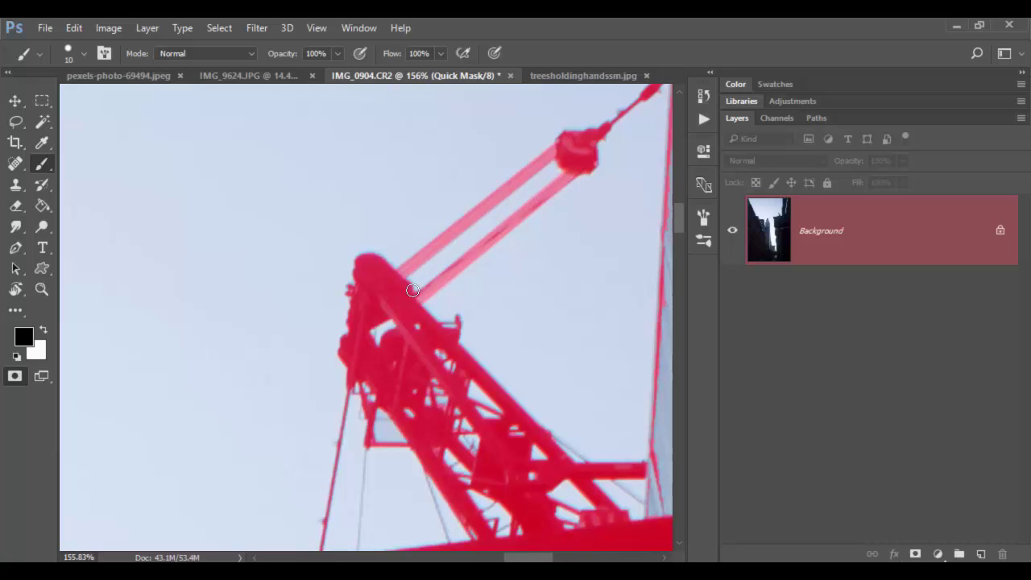
scroll(413, 290, down, 2)
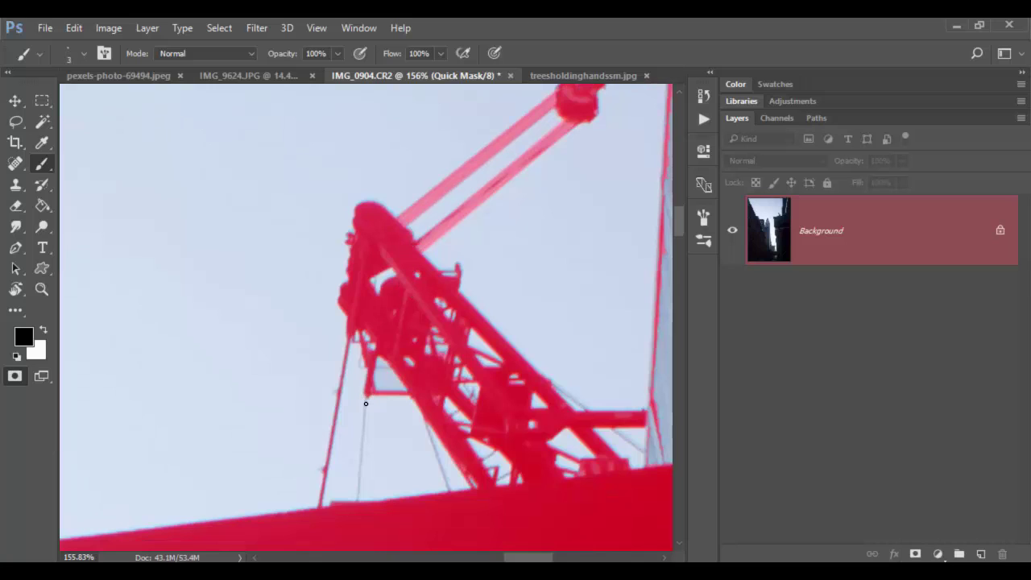
shift+click(357, 502)
Zoom out, exit Quick Mask to get the refined sky selection, then add and undo a layer mask.
key(z)
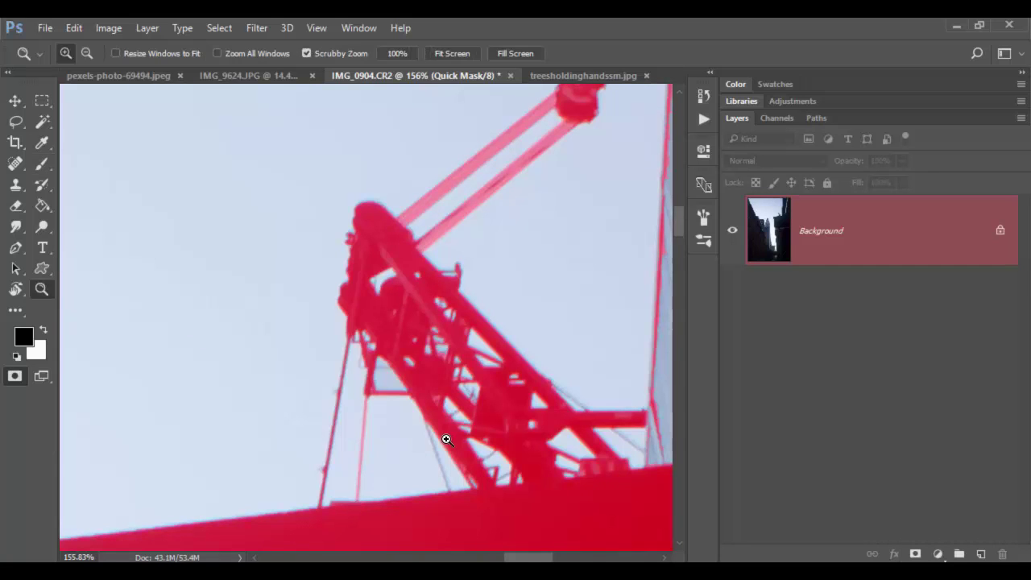
mouse_move(411, 439)
mouse_down()
mouse_move(277, 439)
mouse_move(379, 411)
mouse_move(489, 343)
mouse_move(455, 438)
mouse_move(380, 457)
mouse_up()
key(q)
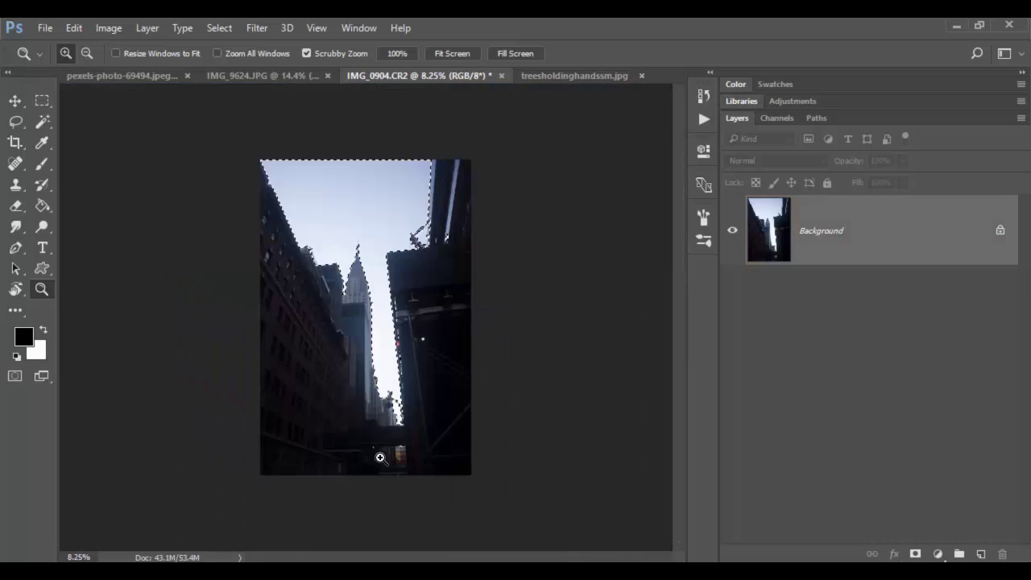
click(915, 555)
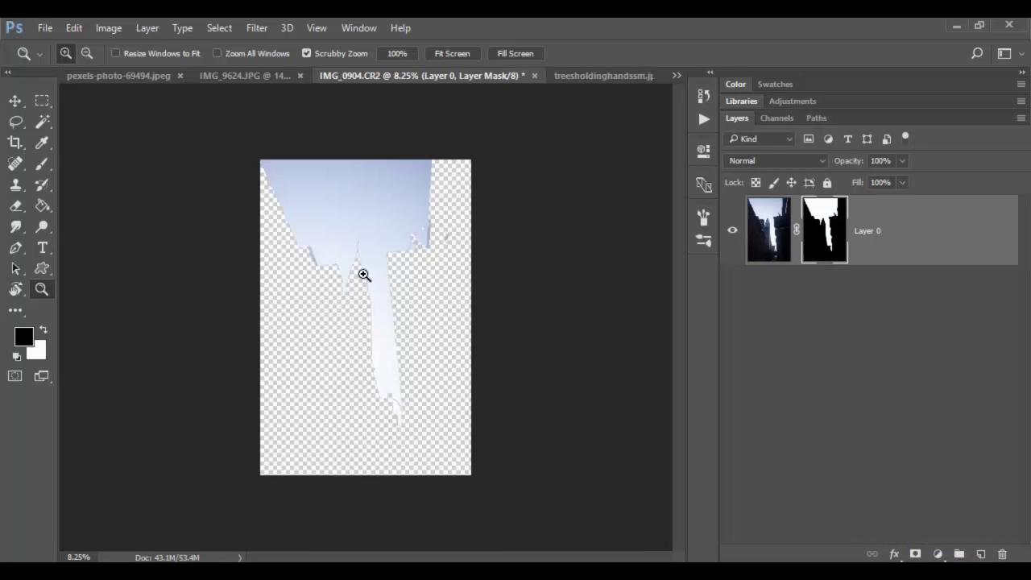
key(ctrl+z)
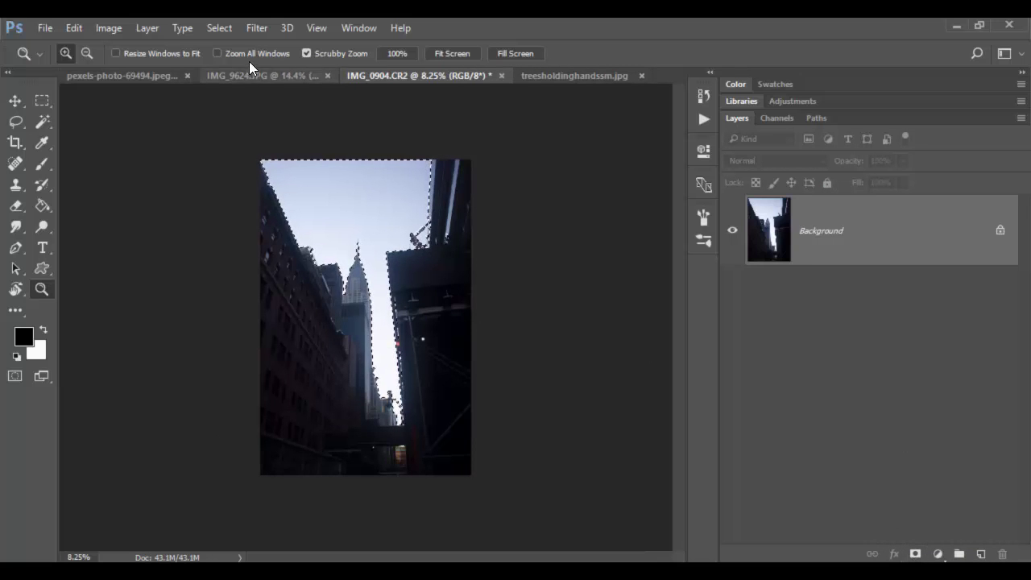
Add a layer mask hiding IMG_0904's sky, then zoom in to check the crane edges.
click(225, 28)
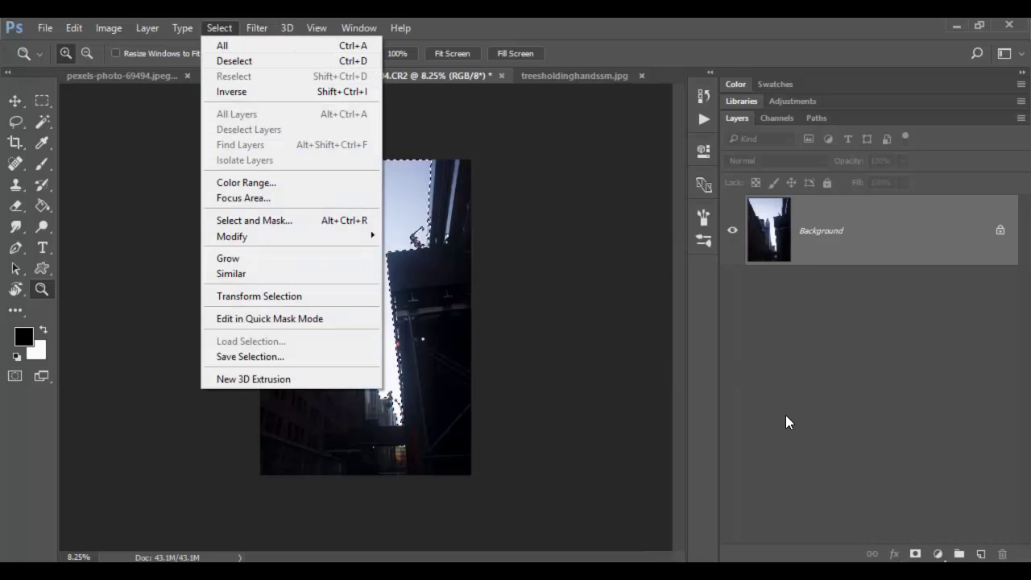
click(915, 525)
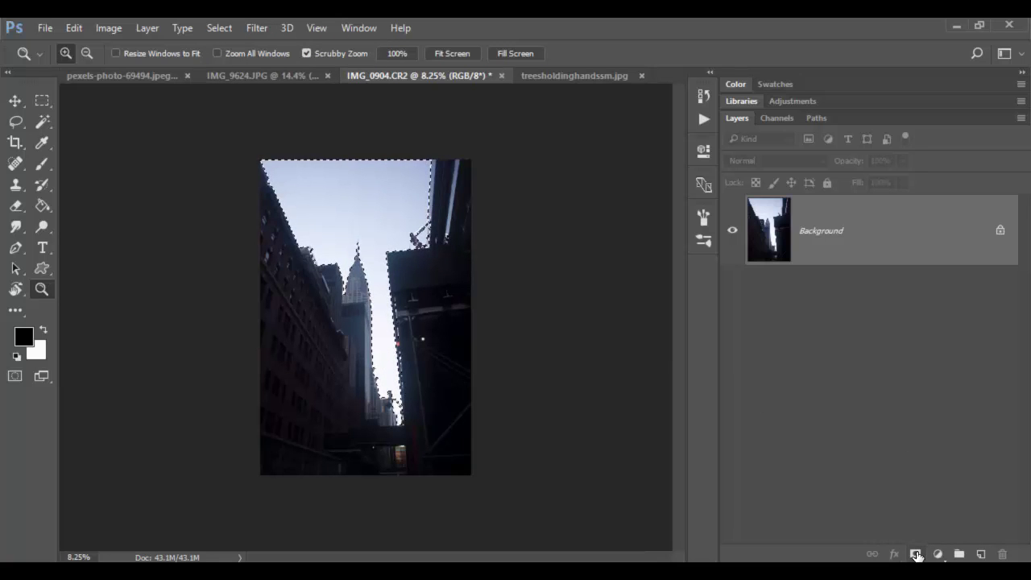
alt+click(916, 555)
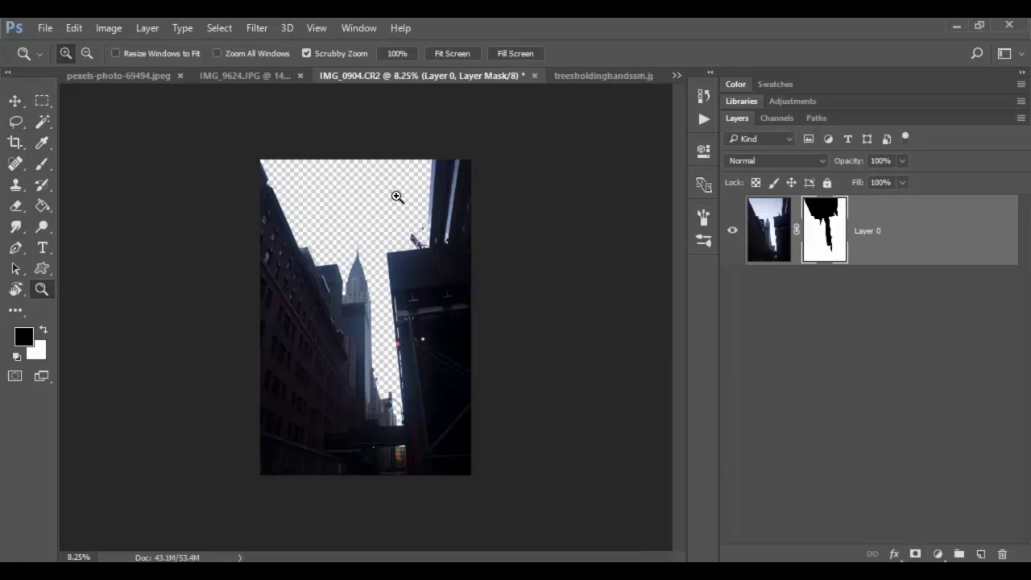
drag(395, 198, 531, 315)
drag(504, 400, 548, 410)
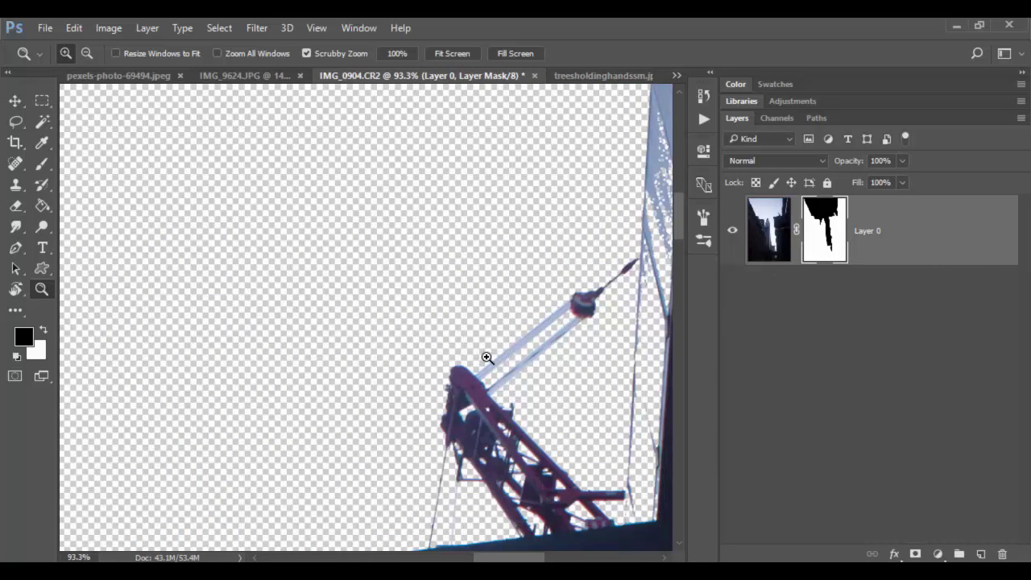
drag(647, 380, 540, 366)
drag(569, 435, 417, 295)
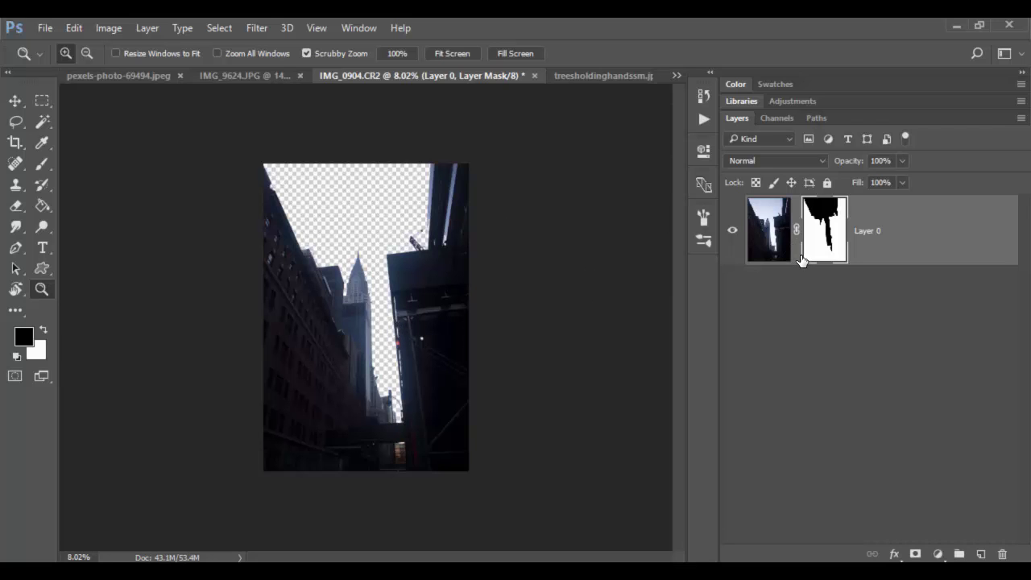
In treesholdinghandssm.jpg, Magic Wand-select the whole cloudy sky down to the rocks, Contiguous off.
click(600, 77)
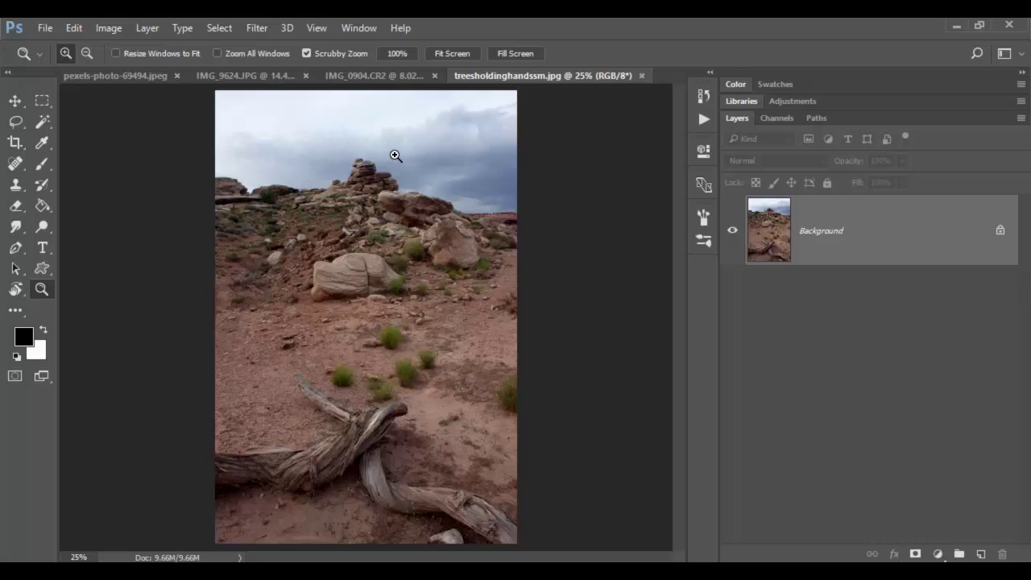
key(w)
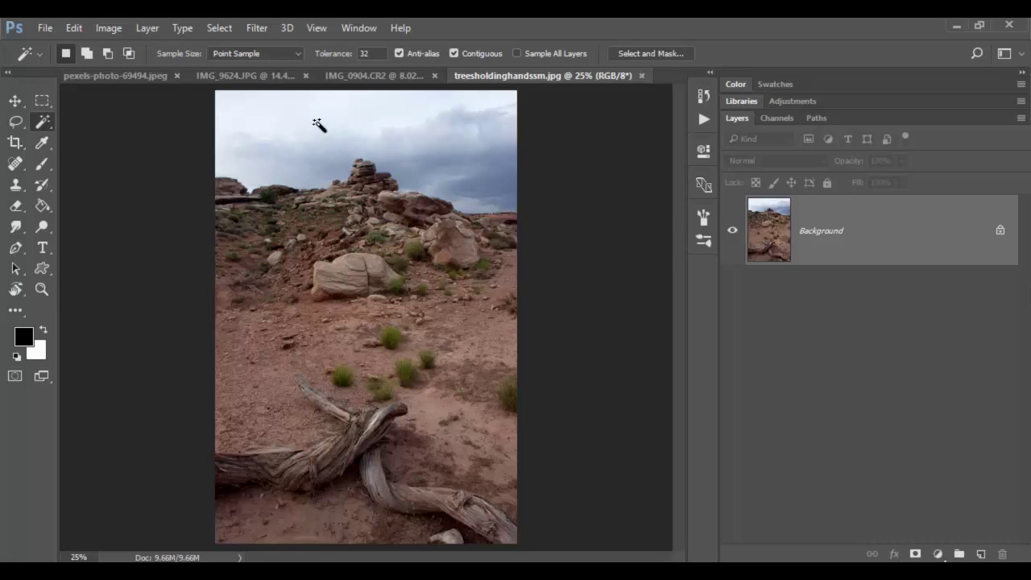
click(487, 172)
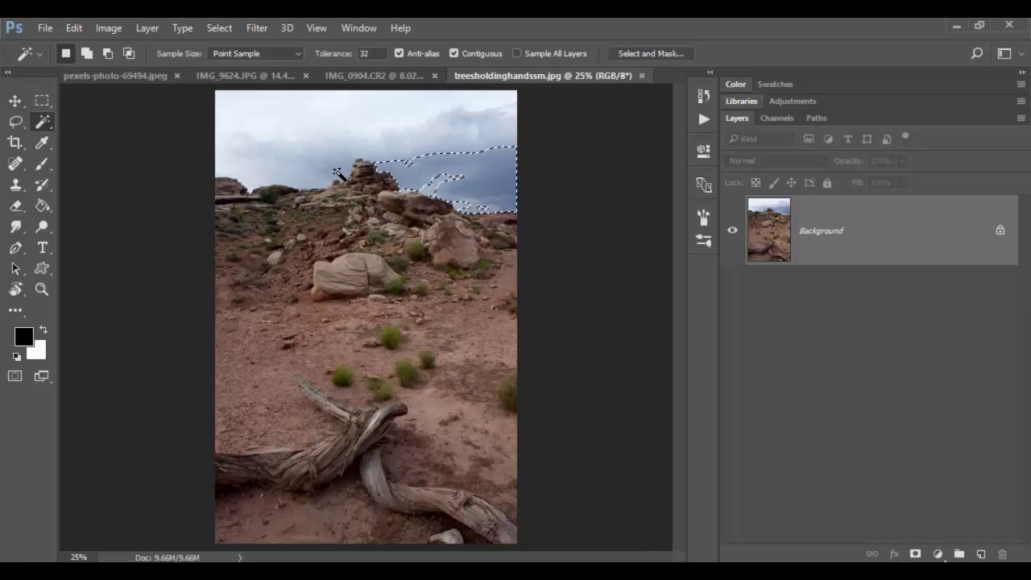
click(453, 53)
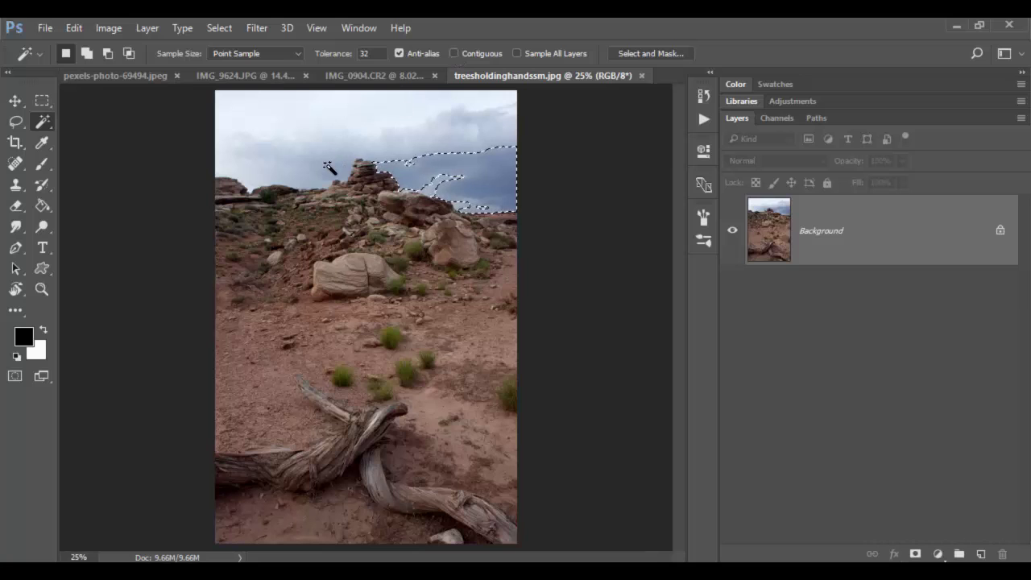
click(362, 161)
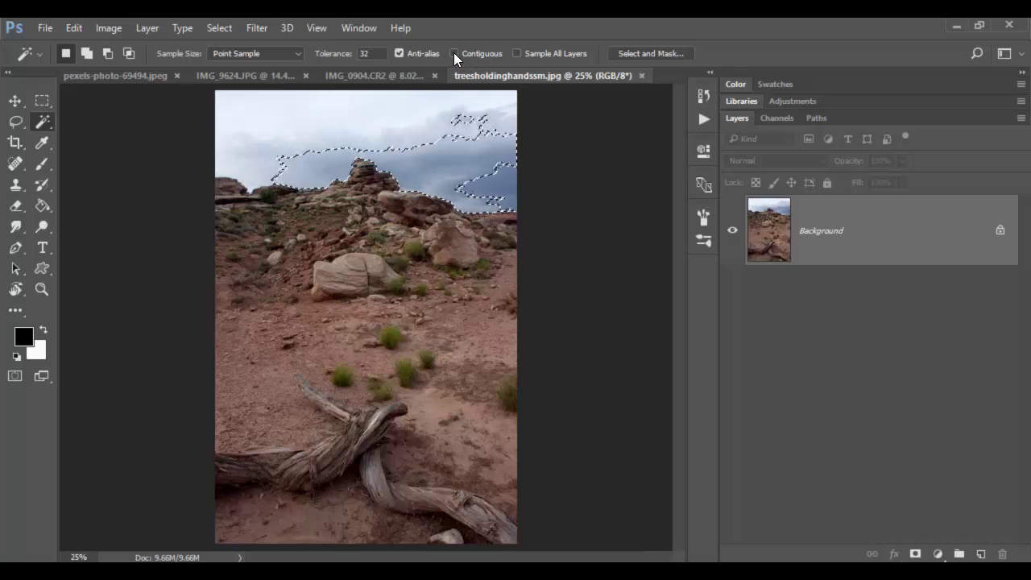
click(260, 153)
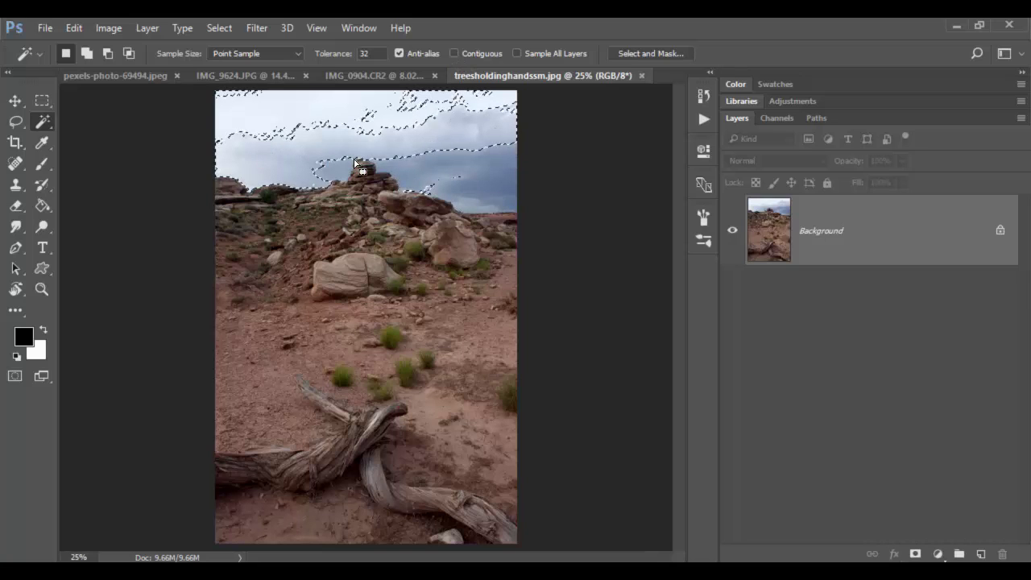
shift+click(485, 170)
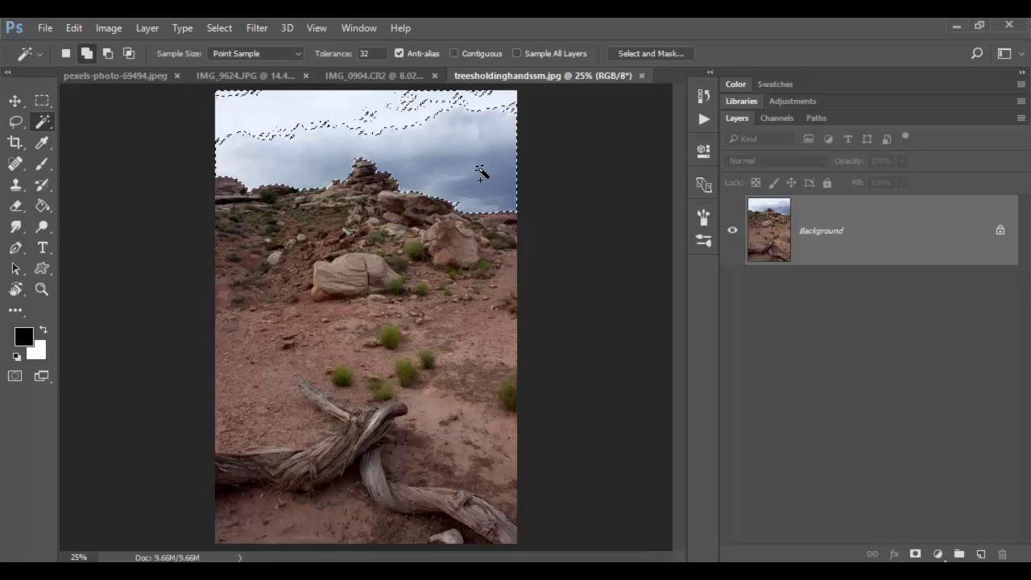
shift+click(378, 104)
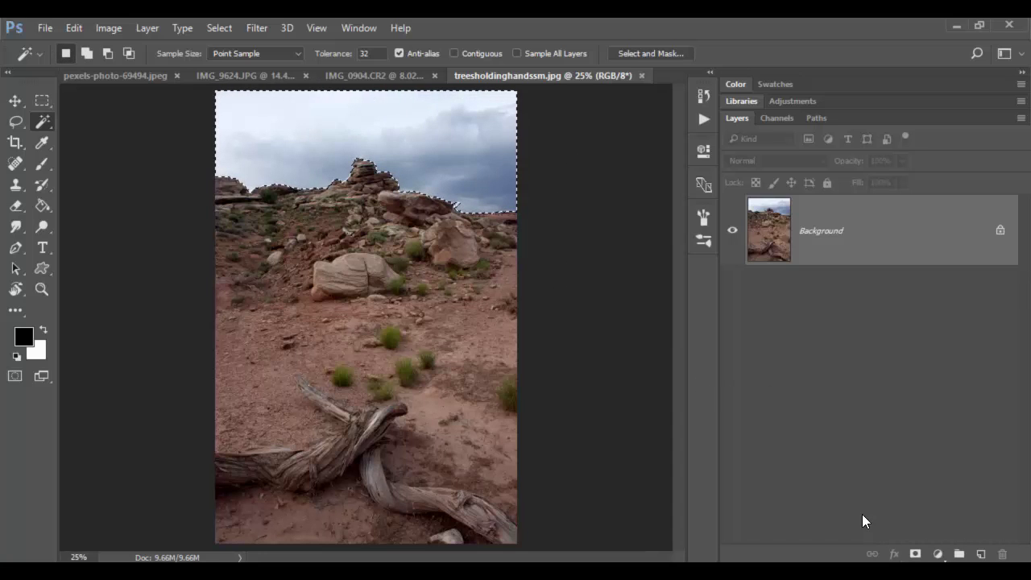
Mask the desert photo's selected sky and zoom in on the masked horizon.
alt+click(915, 554)
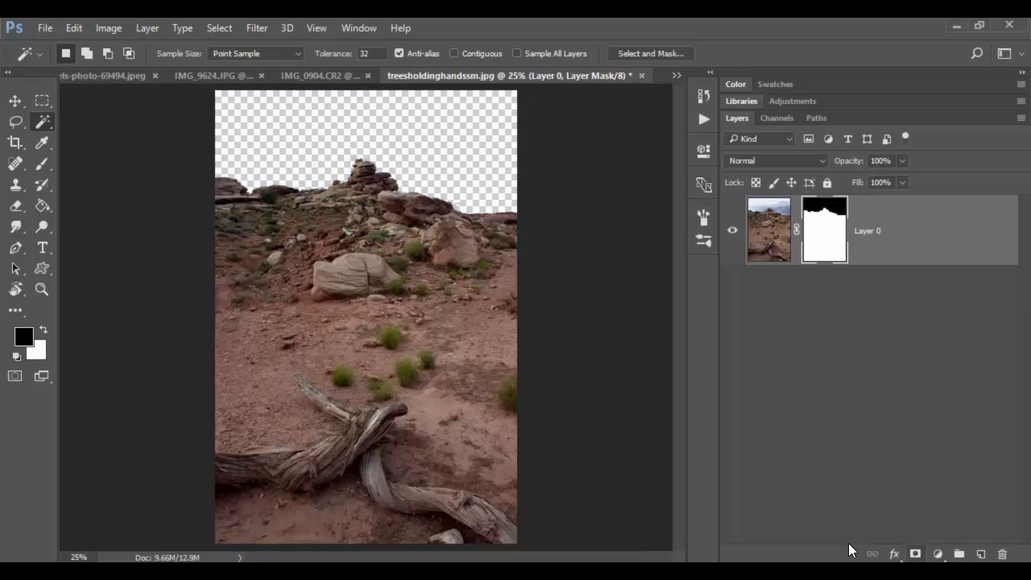
key(z)
drag(269, 195, 345, 331)
In pexels-photo-69494.jpeg, Magic Wand-select the white background with Contiguous on.
click(111, 78)
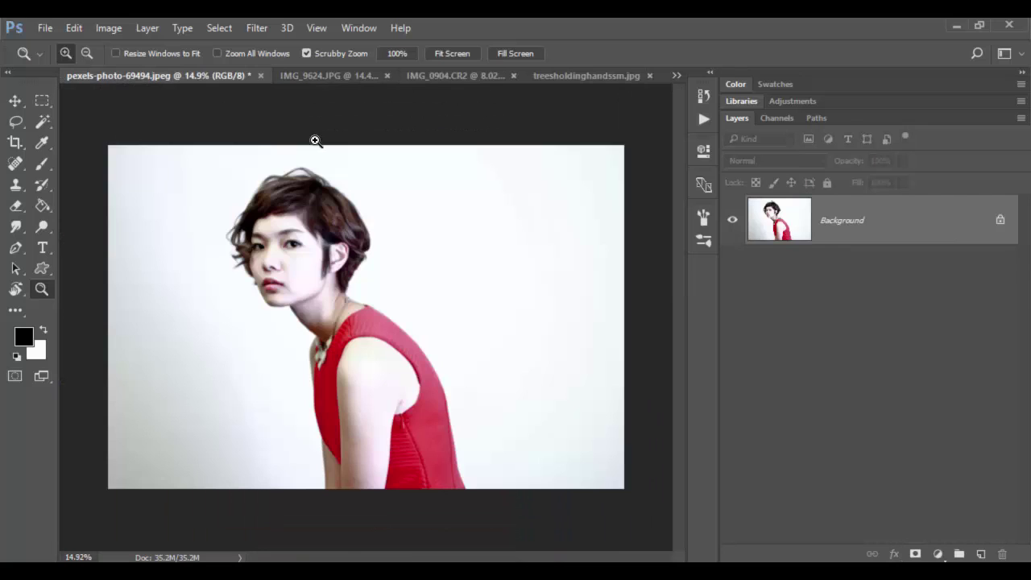
click(51, 120)
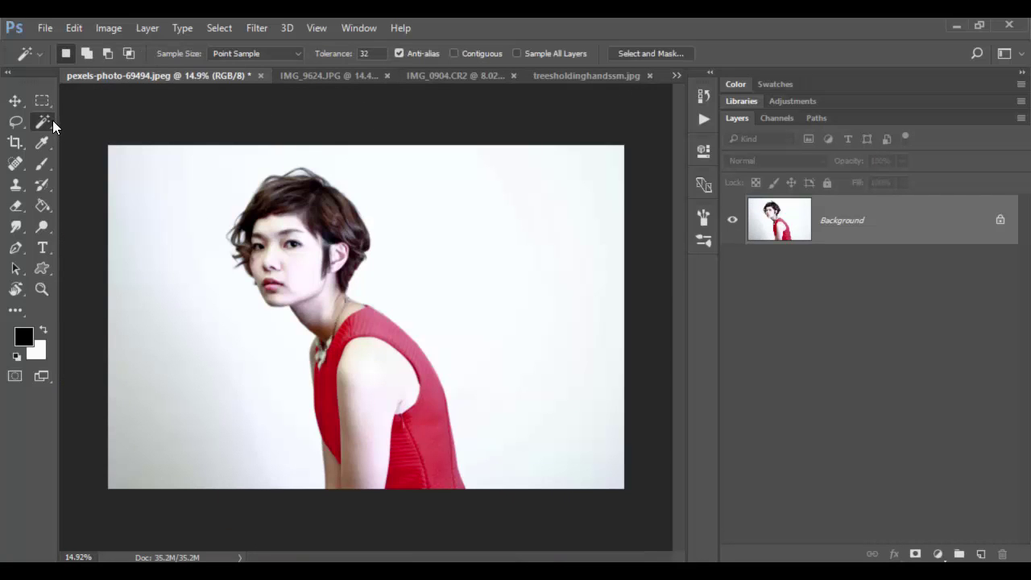
click(455, 53)
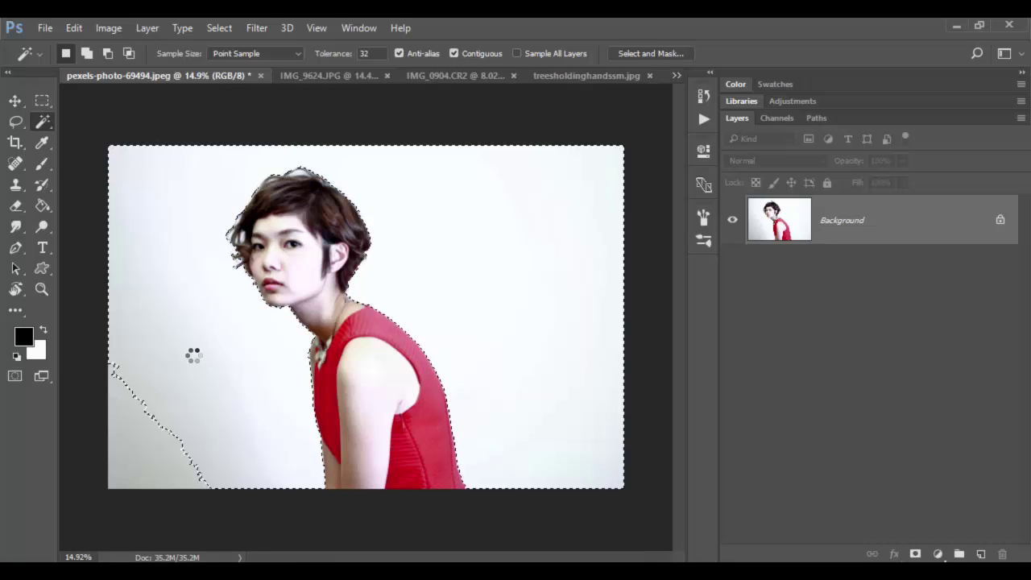
shift+click(138, 450)
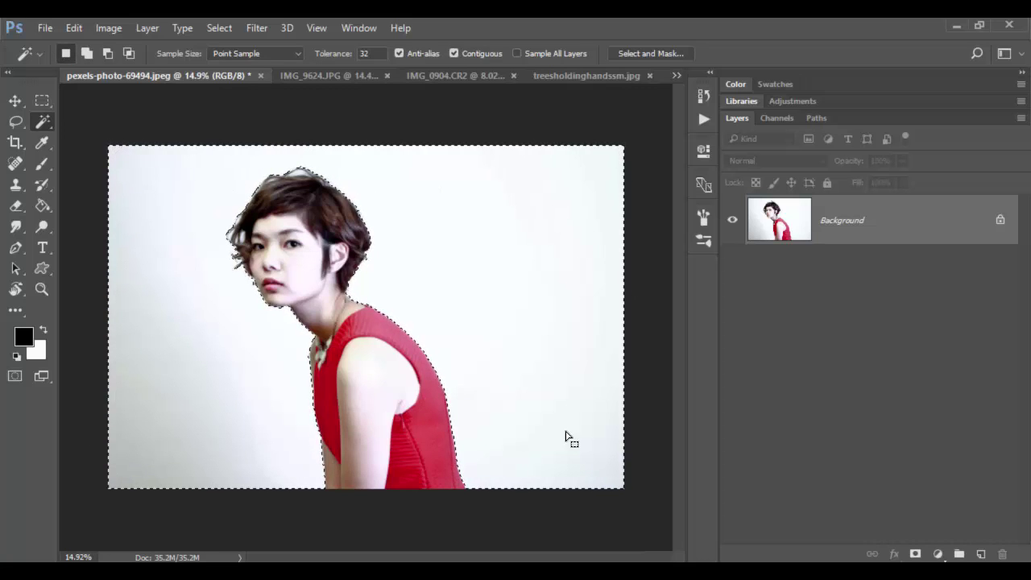
Preview the selection in Quick Mask and zoom in on the face and neck.
key(q)
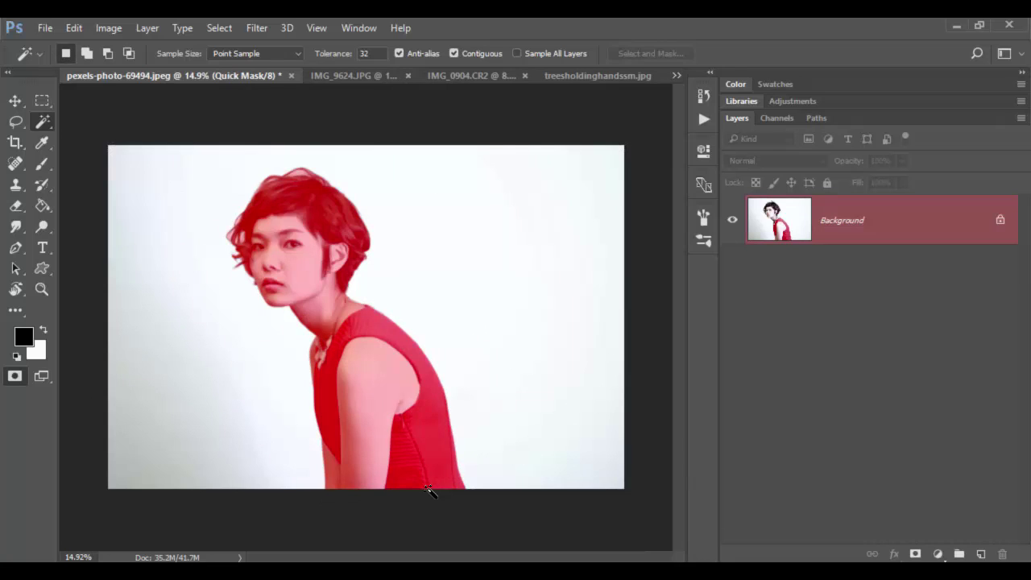
key(q)
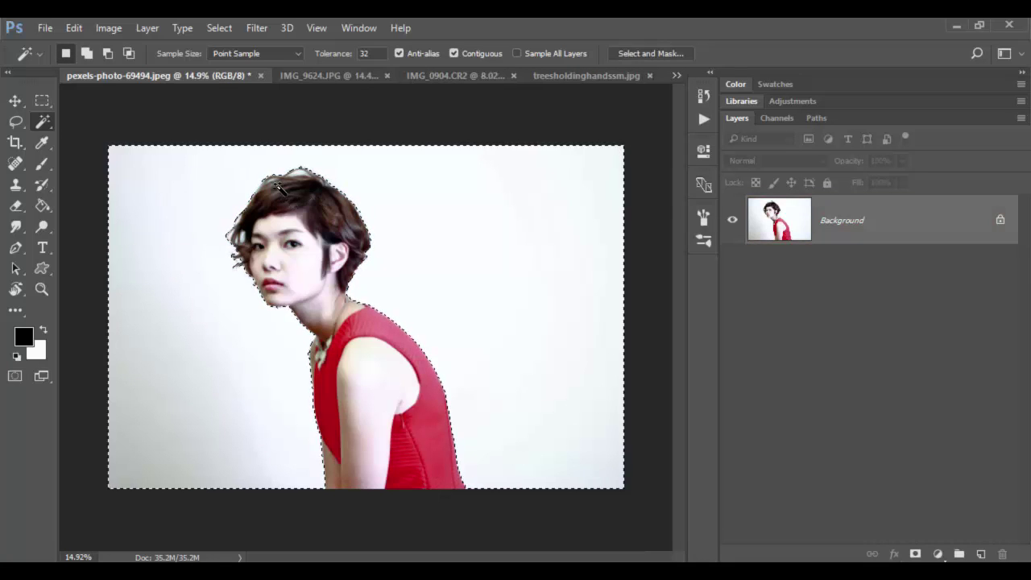
key(z)
drag(289, 161, 391, 164)
scroll(281, 212, down, 10)
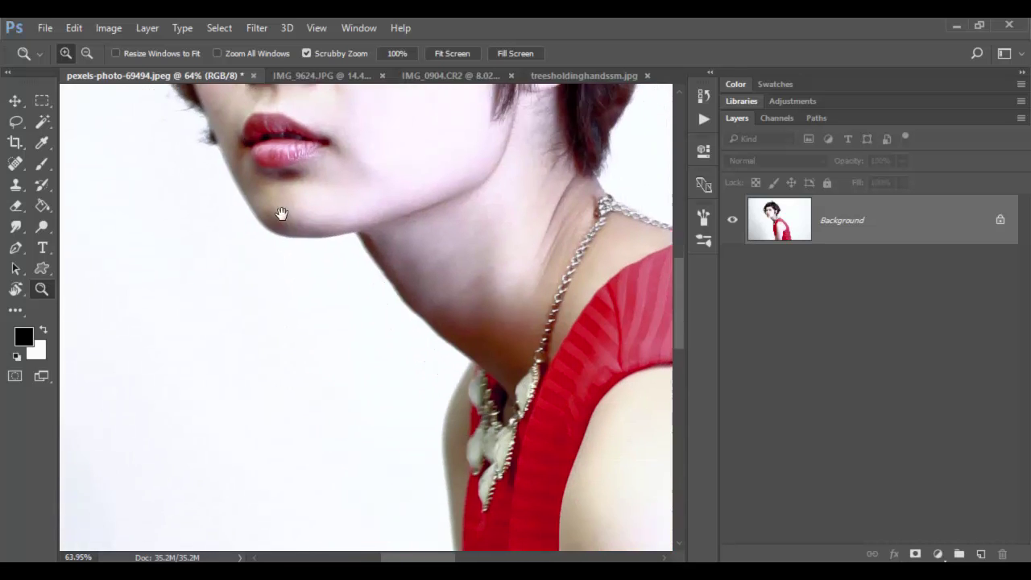
drag(452, 343, 338, 234)
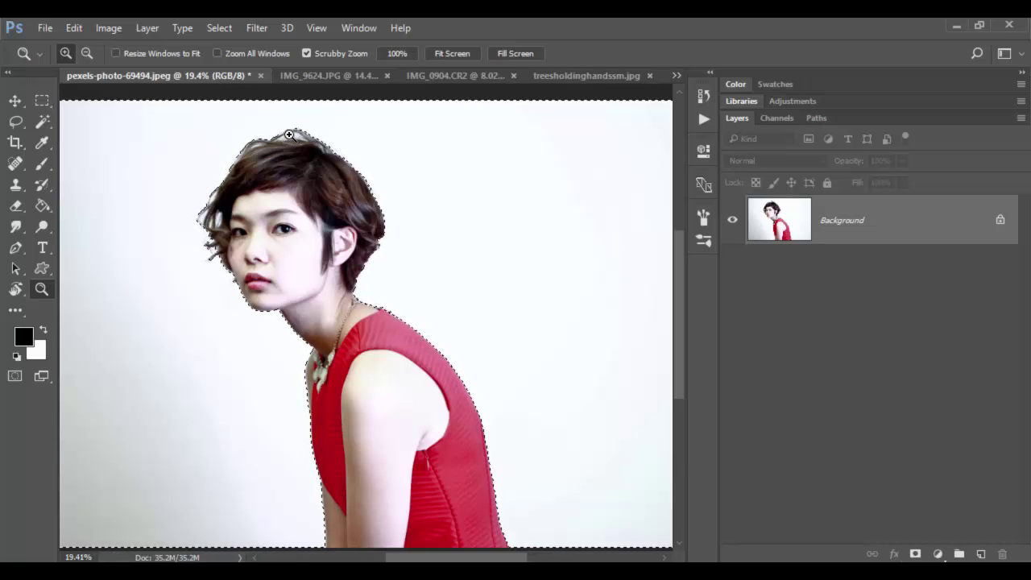
Grow the portrait's selection with Select > Similar, review it, then deselect with Ctrl+D.
click(219, 29)
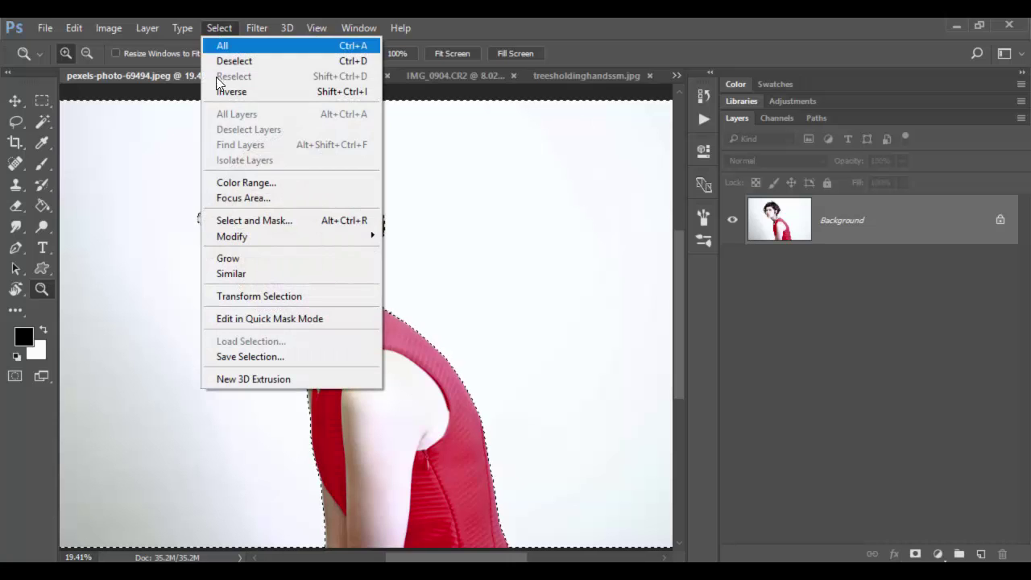
click(215, 274)
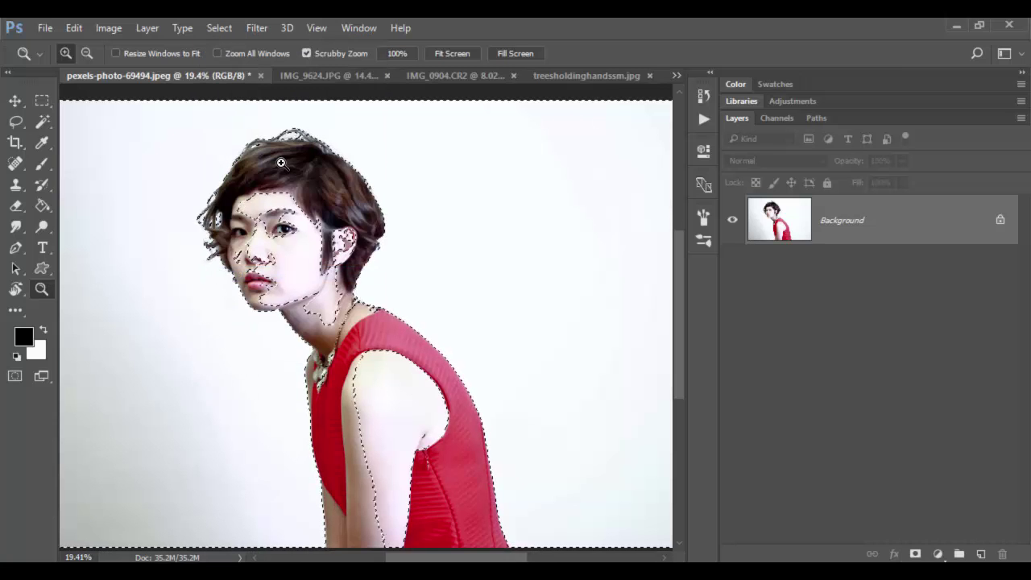
drag(518, 418, 506, 395)
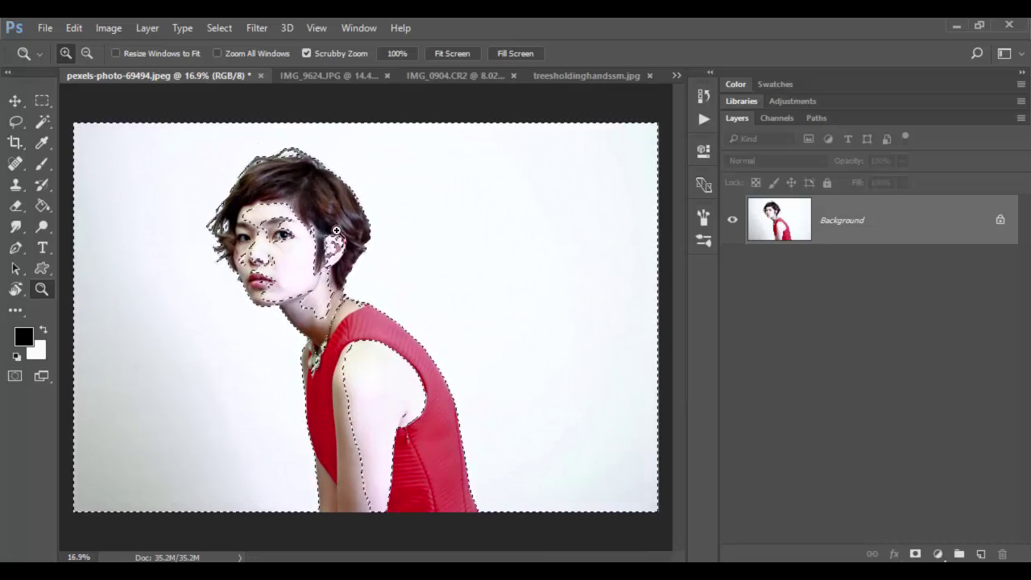
key(ctrl+d)
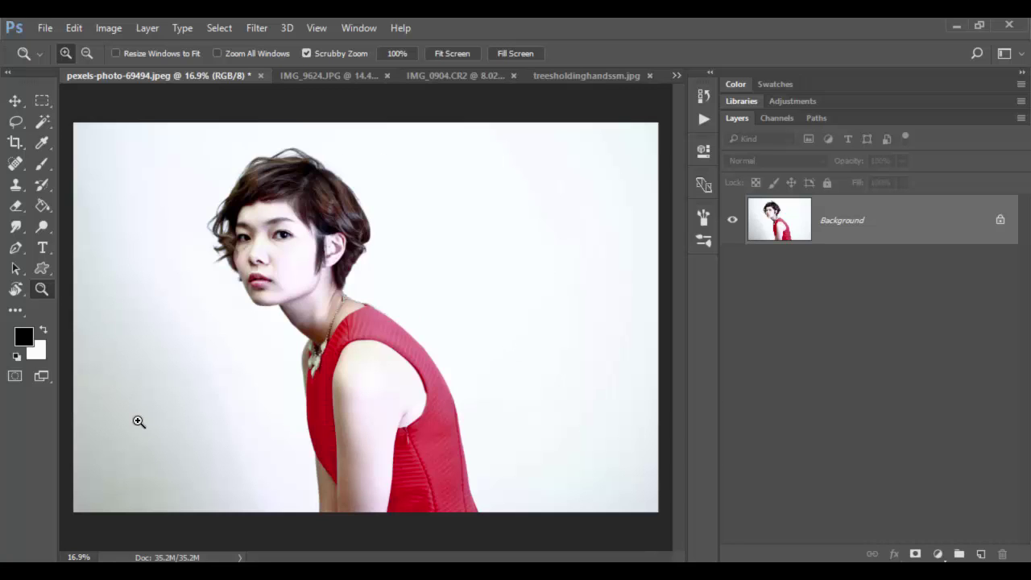
Toggle the masks on IMG_9624 and IMG_0904 to compare each with and without its sky.
click(320, 77)
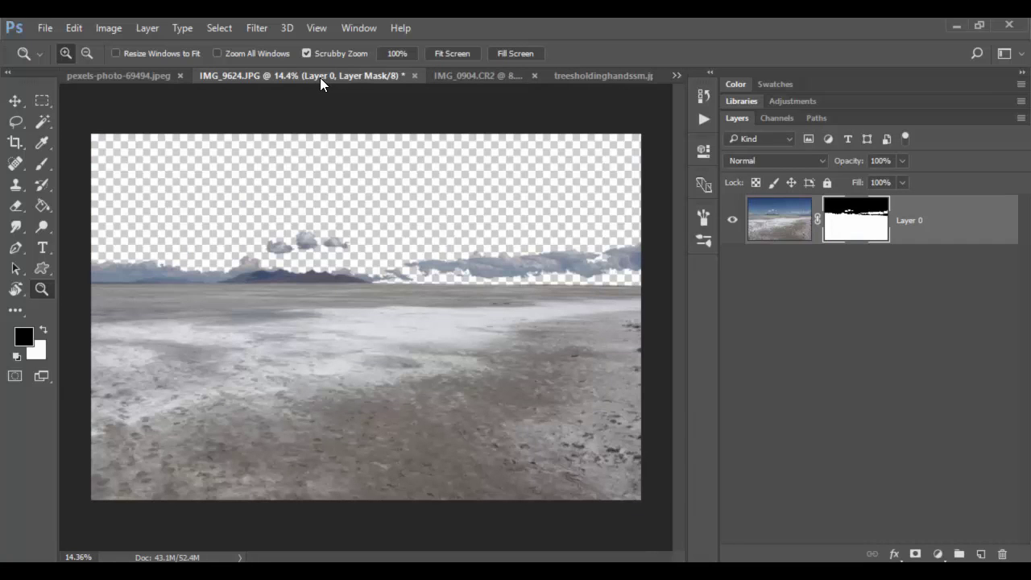
shift+click(869, 224)
shift+click(868, 223)
shift+click(868, 224)
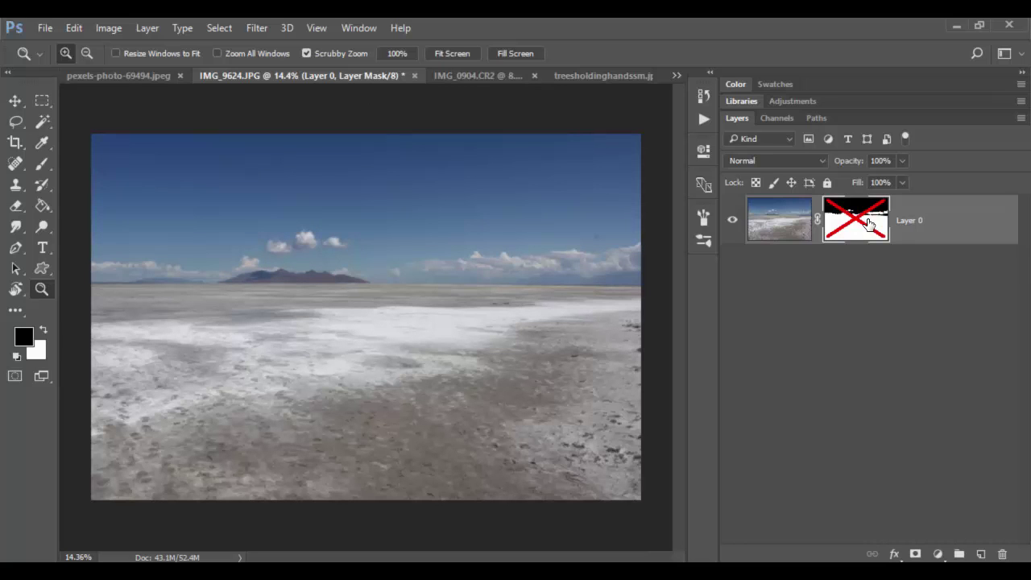
shift+click(868, 224)
click(504, 75)
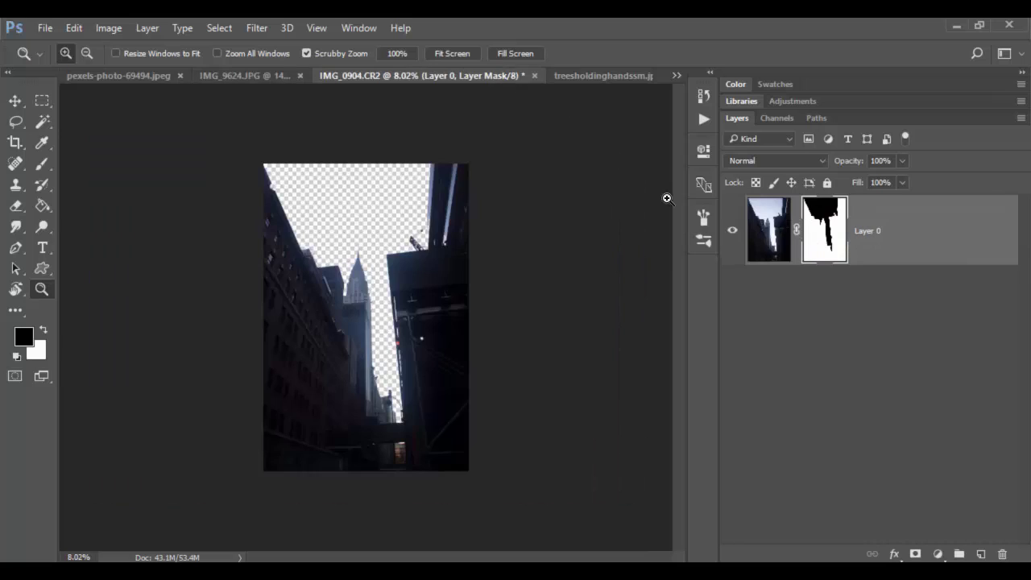
shift+click(808, 225)
shift+click(816, 228)
Toggle the desert photo's mask, leave it disabled, and return to the pexels-photo-69494.jpeg portrait.
click(598, 74)
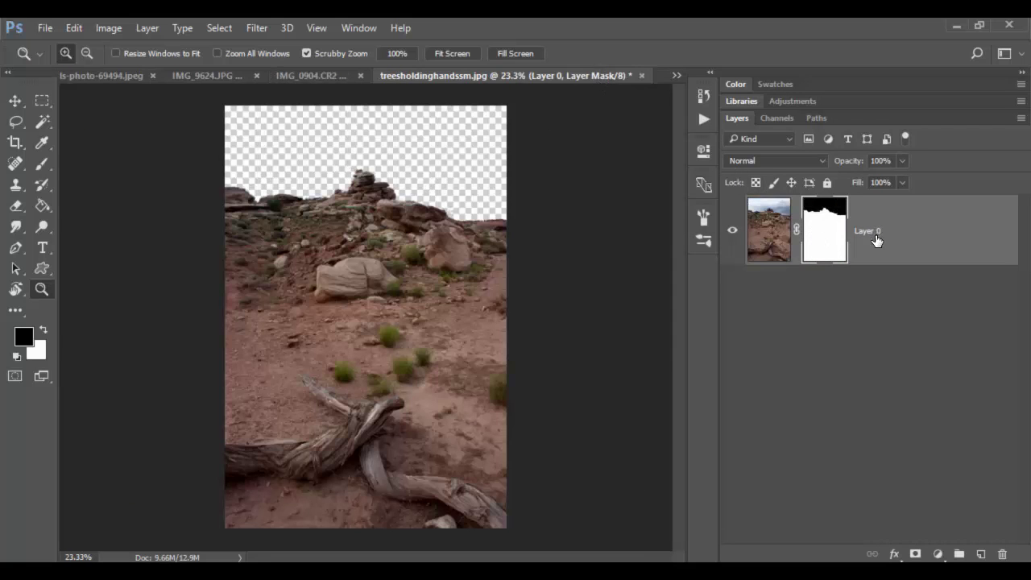
shift+click(828, 240)
shift+click(829, 240)
shift+click(828, 240)
click(124, 78)
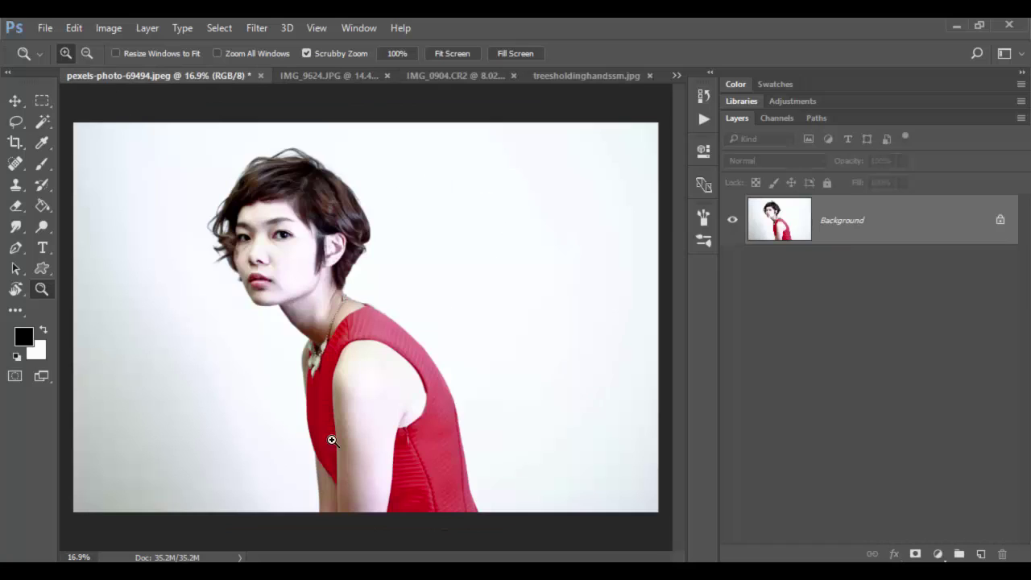